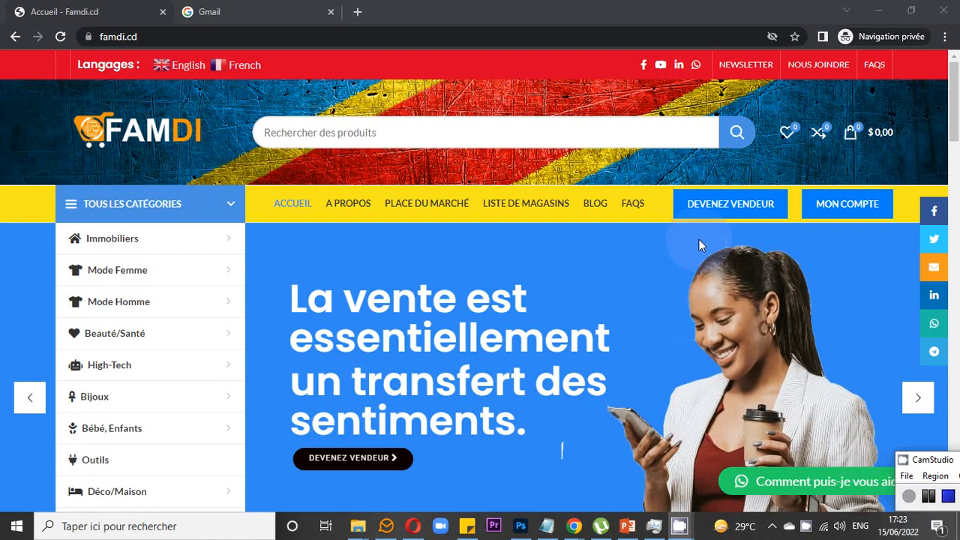
# - Click DEVENEZ VENDEUR on the Famdi.cd home page to start the seller sign-up
pyautogui.click(722, 216)
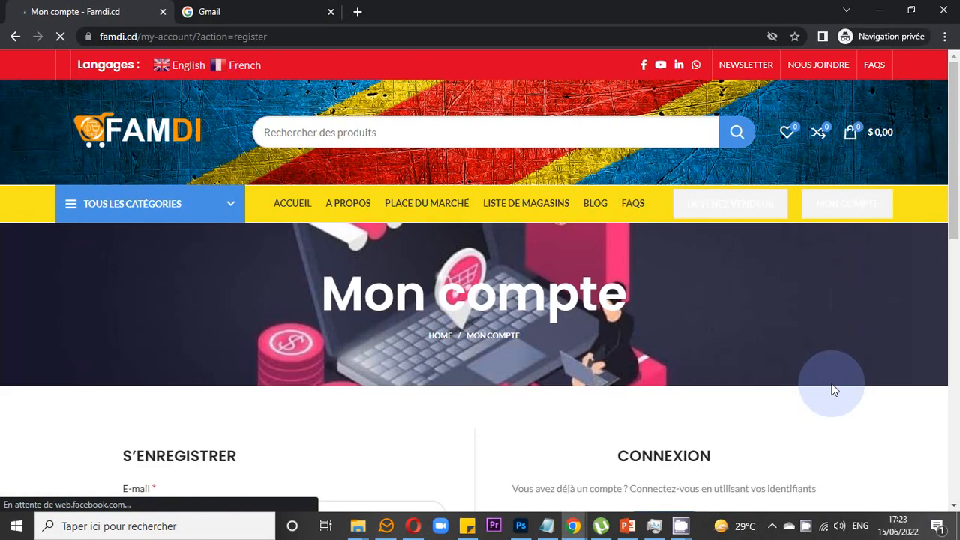
# - Scroll the Mon compte page, view CONNEXION, then return to the S'enregistrer registration form
pyautogui.scroll(-1, 831, 388)
pyautogui.scroll(-3, 832, 388)
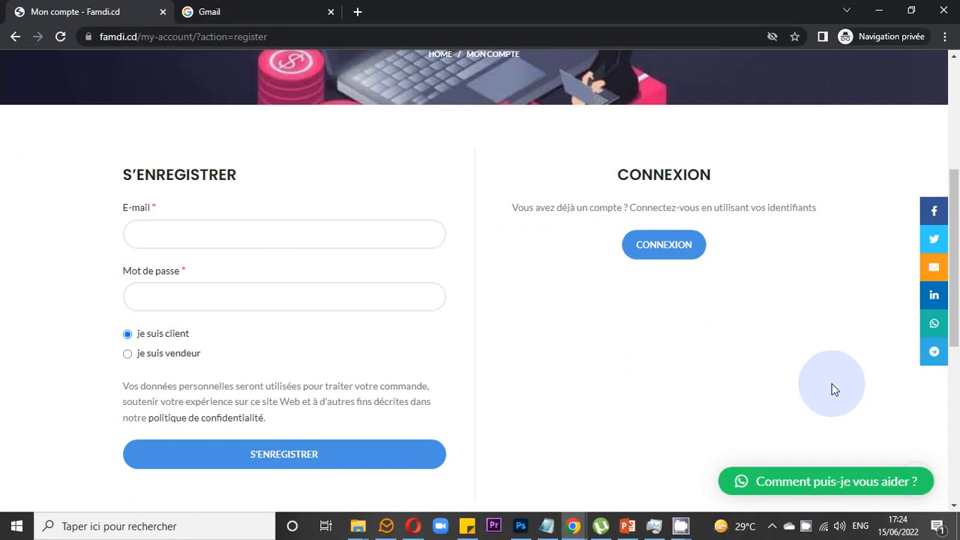
pyautogui.click(663, 247)
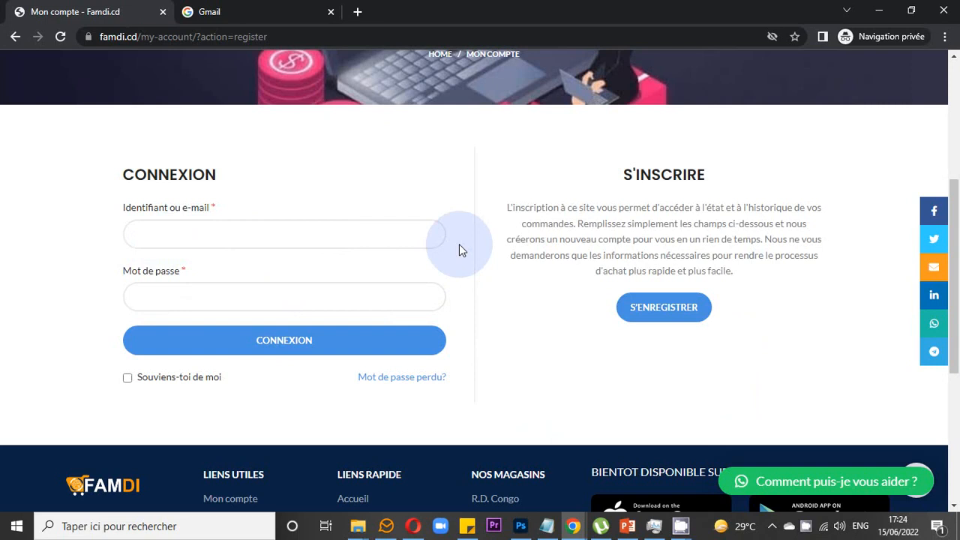
pyautogui.click(647, 313)
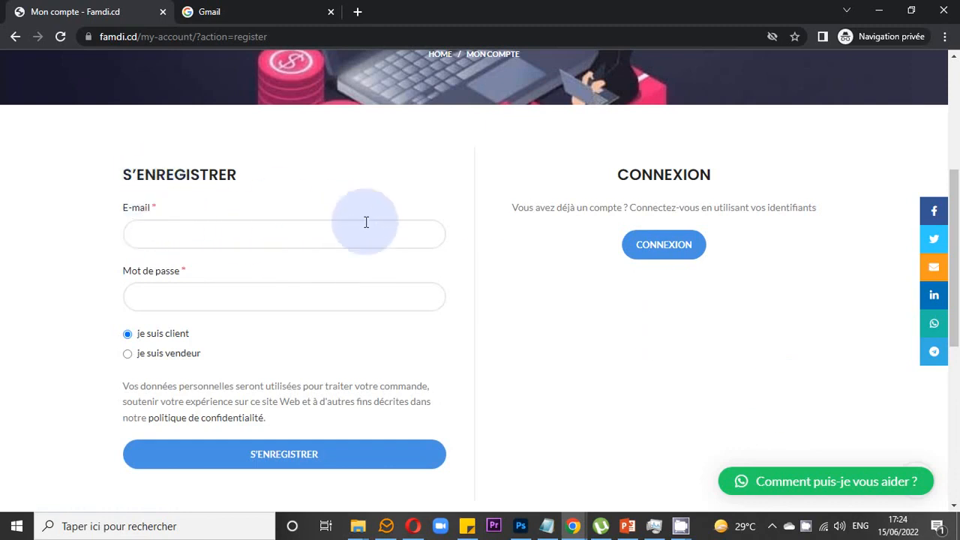
# - Fill the E-mail field with the saved Gmail address from Chrome's autofill suggestions
pyautogui.click(168, 236)
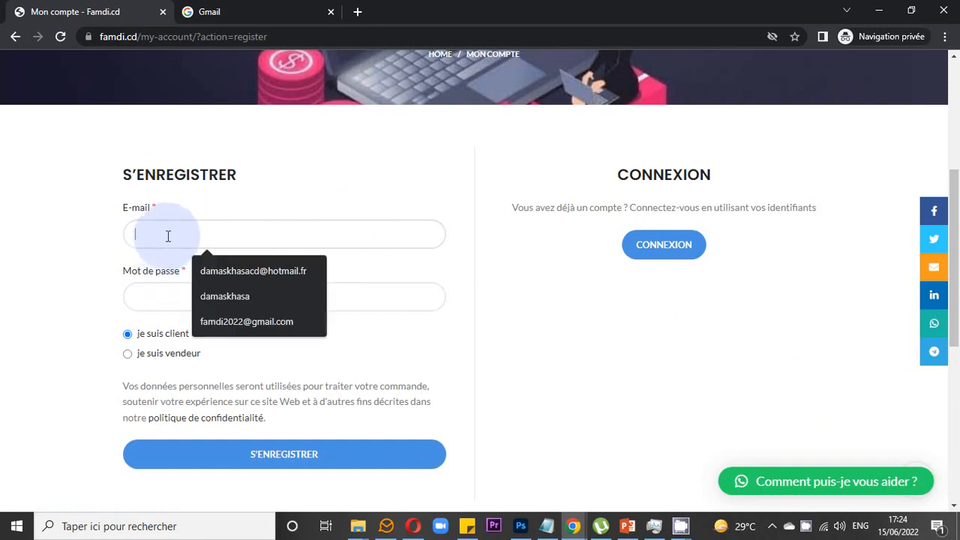
pyautogui.click(224, 322)
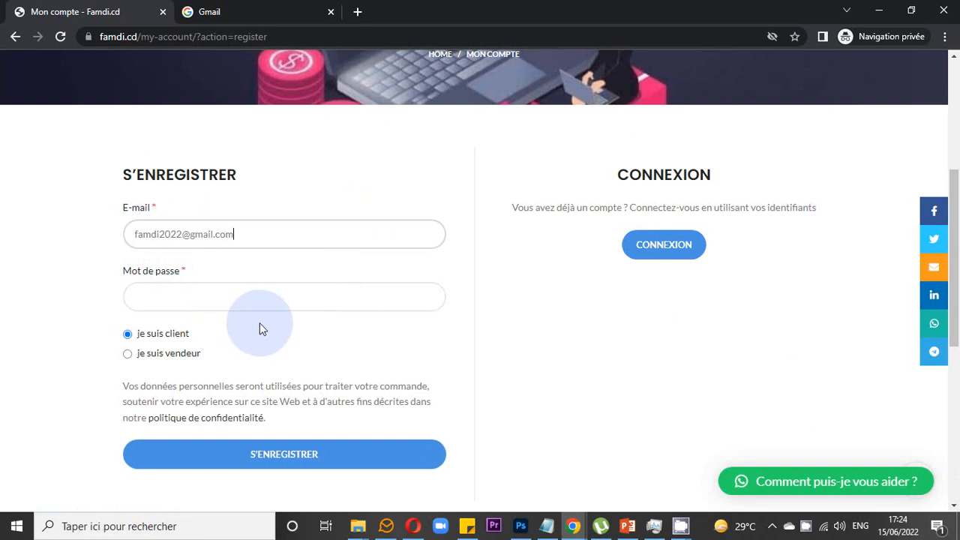
pyautogui.click(807, 528)
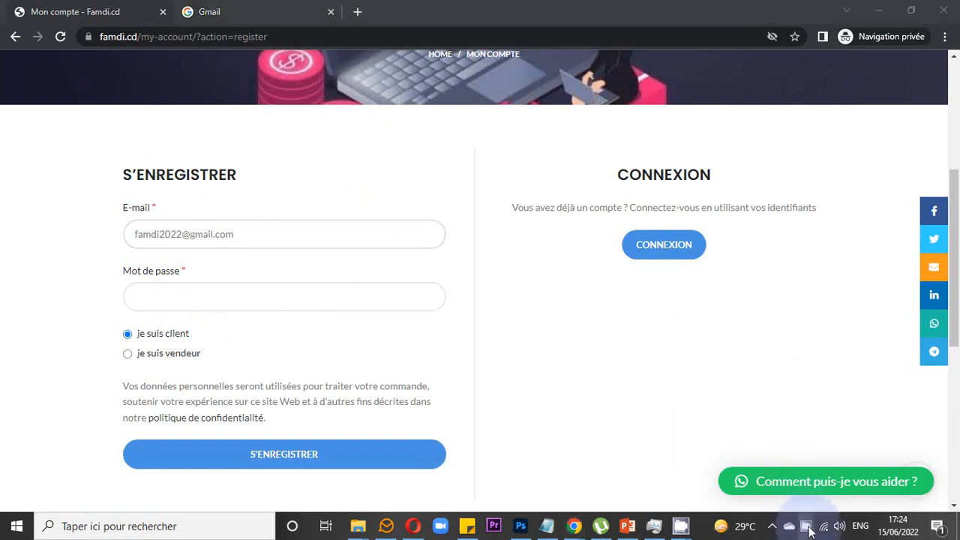
pyautogui.click(808, 528)
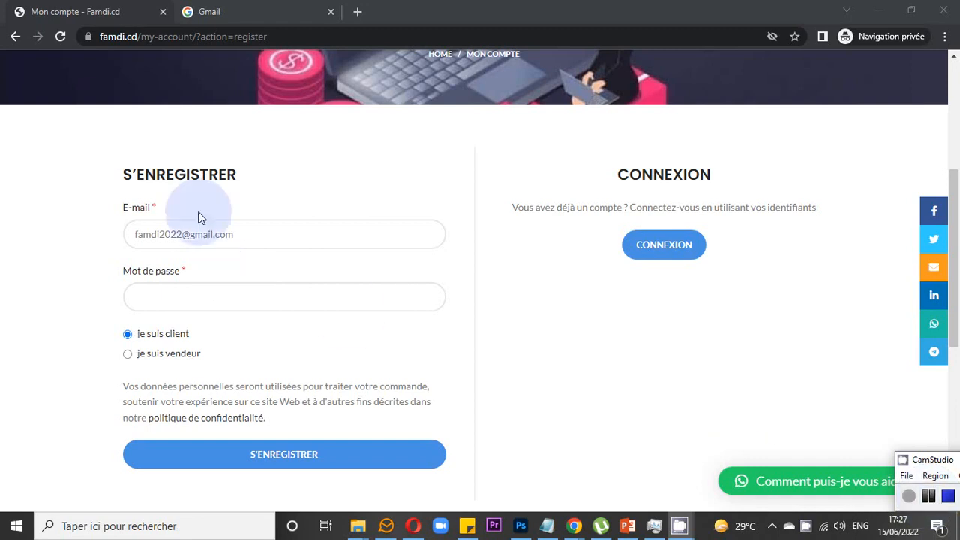
pyautogui.click(179, 299)
# - Paste the copied password into Mot de passe and submit with S'ENREGISTRER
pyautogui.rightClick(178, 299)
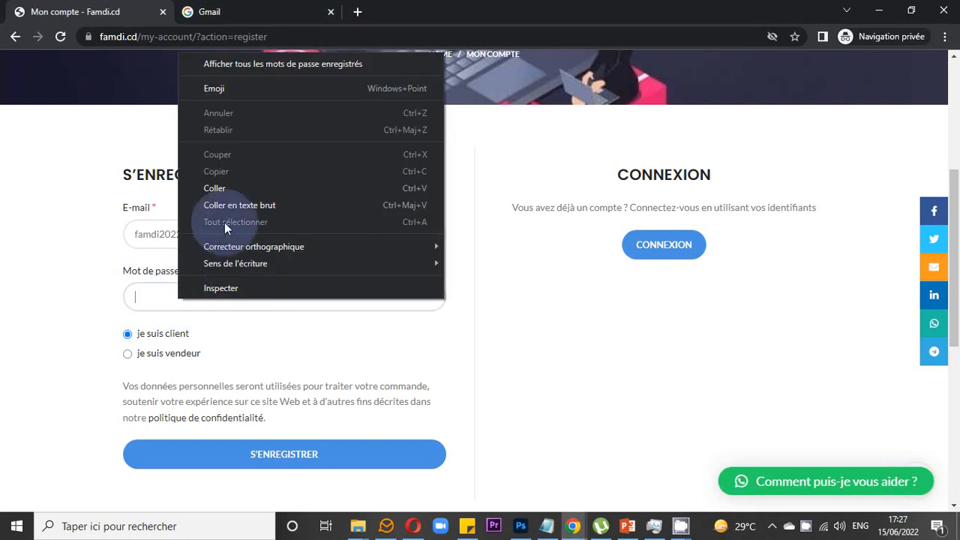
pyautogui.click(229, 191)
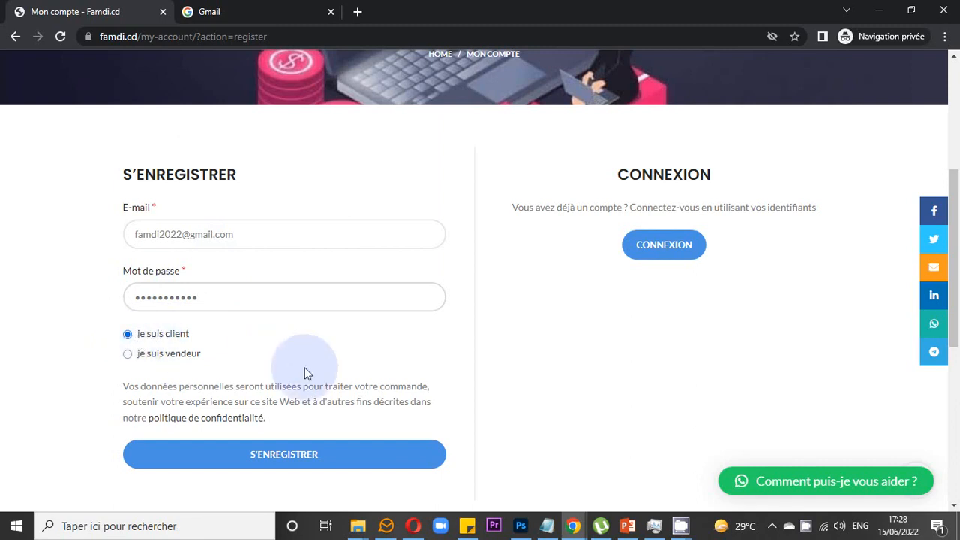
pyautogui.click(285, 455)
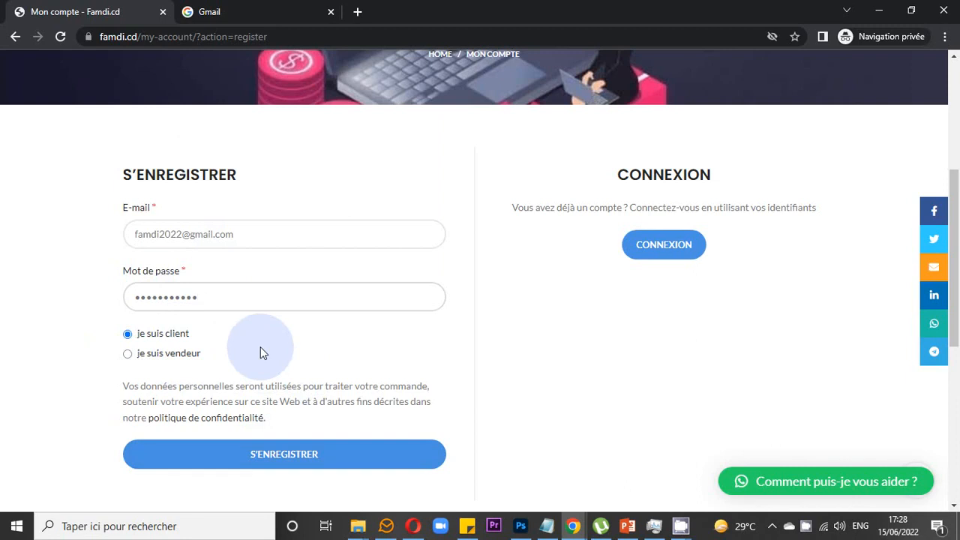
# - Switch the account type to vendeur to reveal the seller registration fields
pyautogui.click(128, 356)
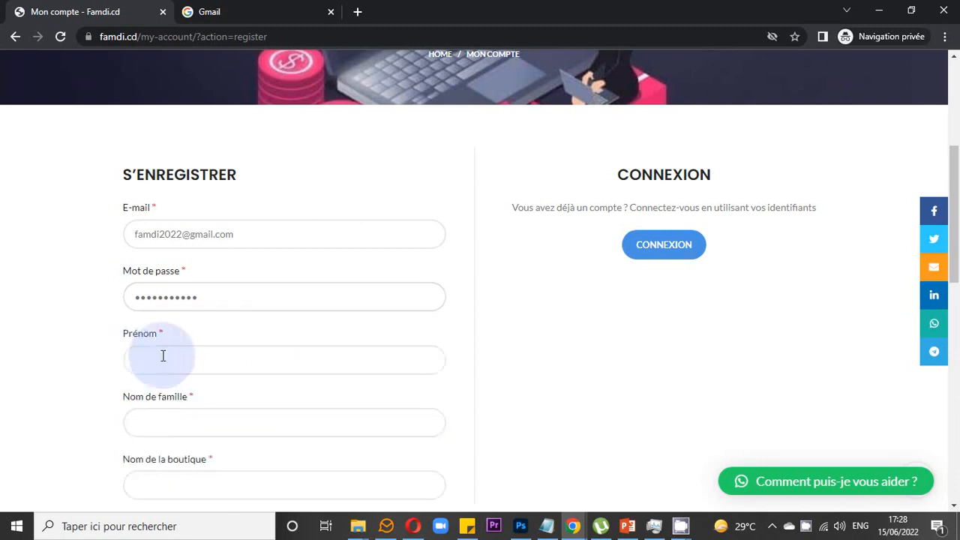
pyautogui.scroll(-1, 409, 355)
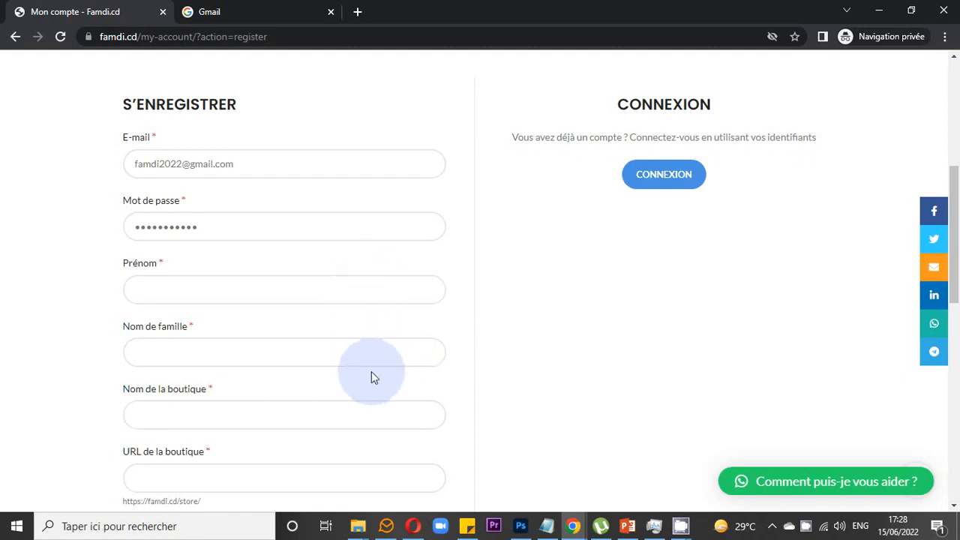
pyautogui.scroll(-1, 373, 382)
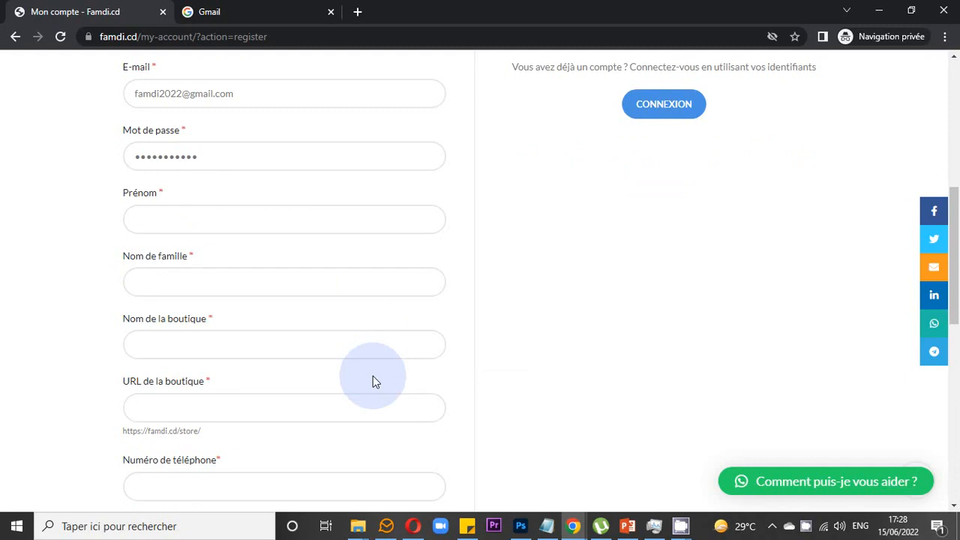
pyautogui.scroll(1, 372, 382)
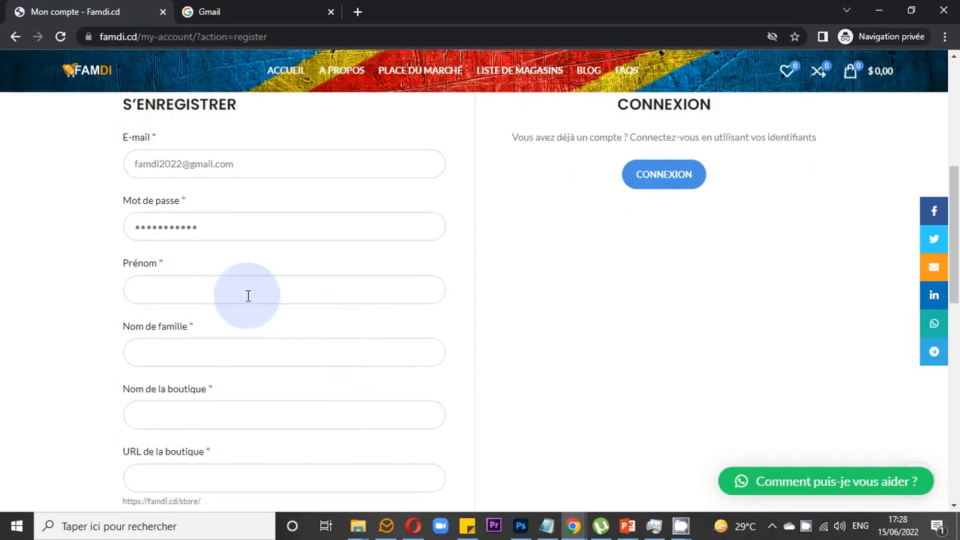
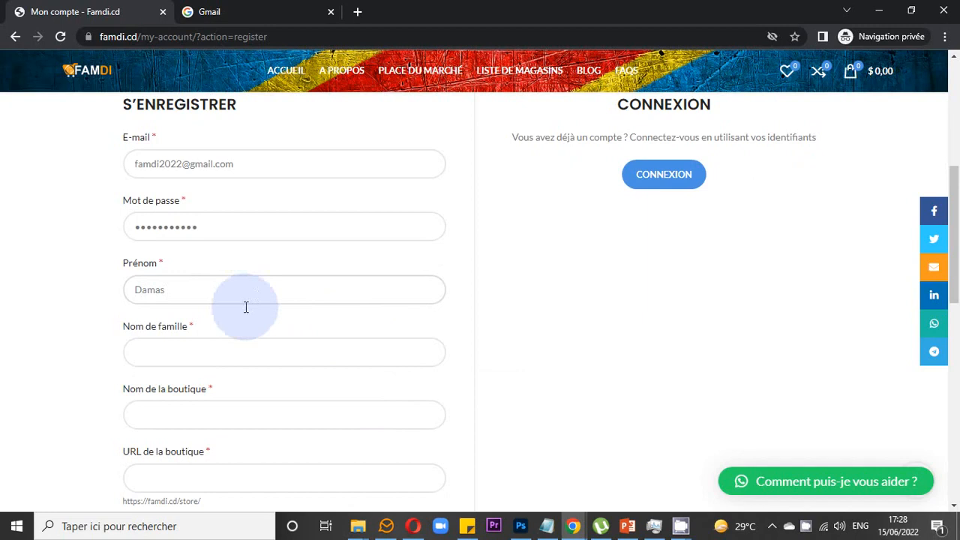
# - Enter the vendor's first name and family name, then scroll to the shop fields
pyautogui.click(170, 353)
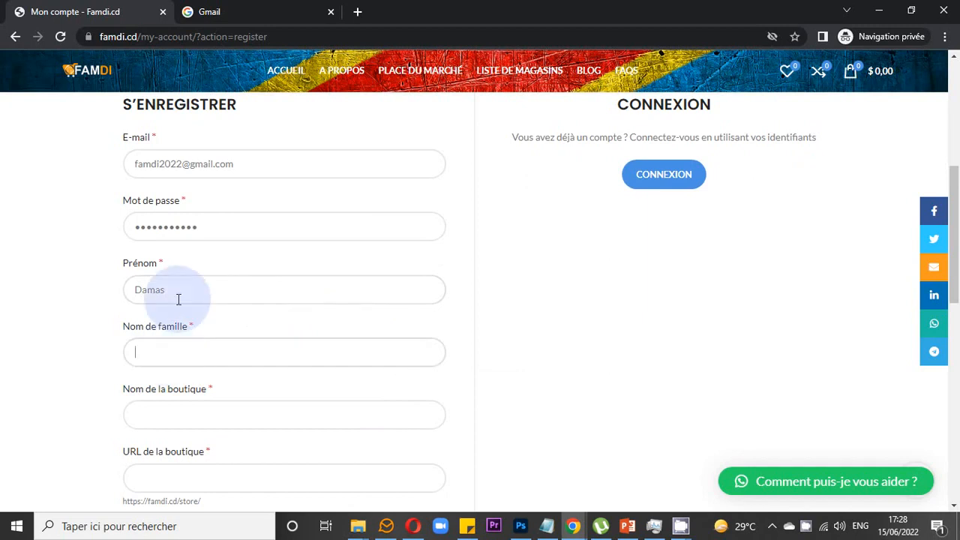
pyautogui.click(179, 292)
pyautogui.click(168, 345)
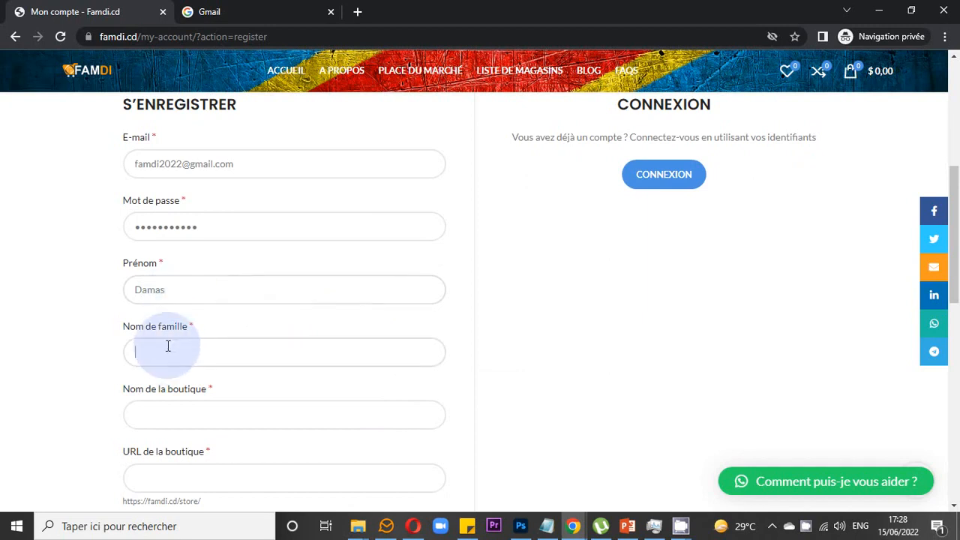
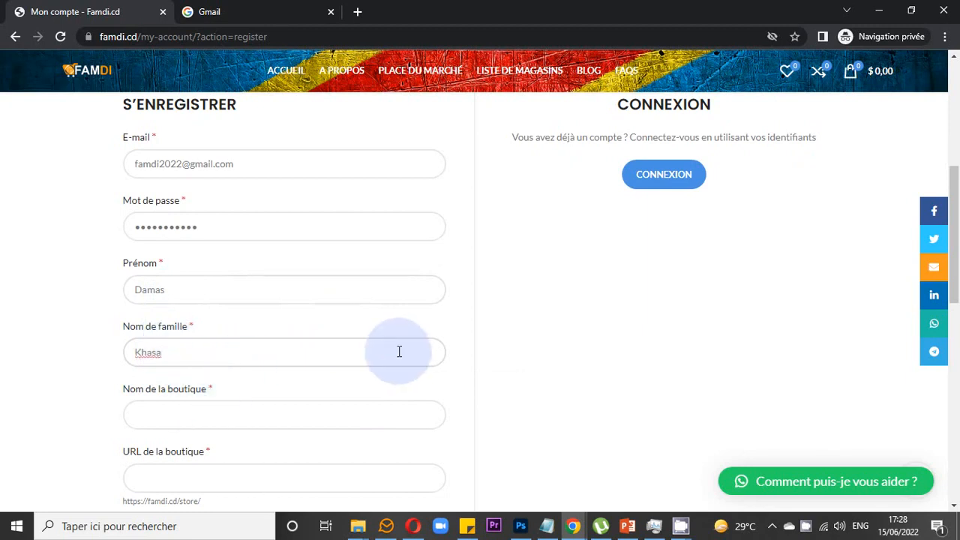
pyautogui.scroll(-2, 398, 353)
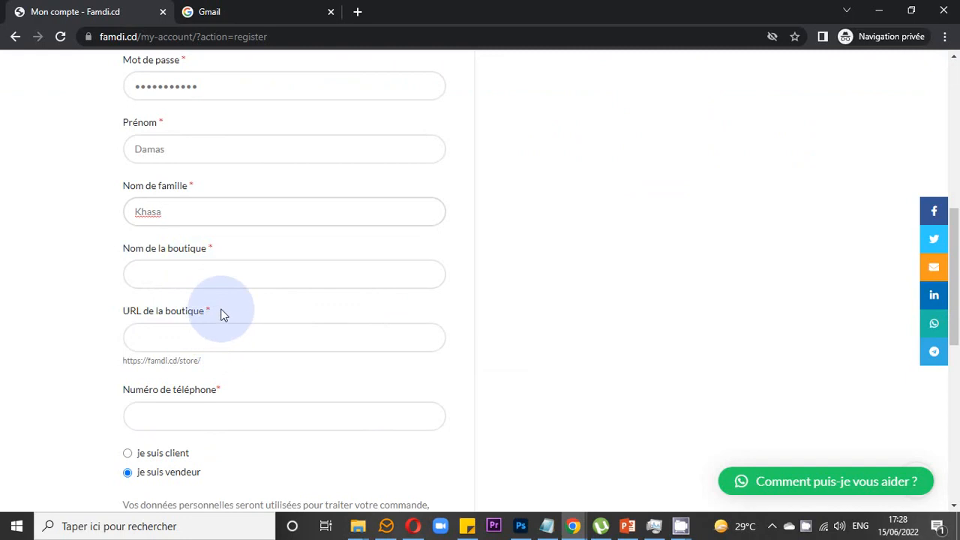
pyautogui.scroll(-1, 222, 315)
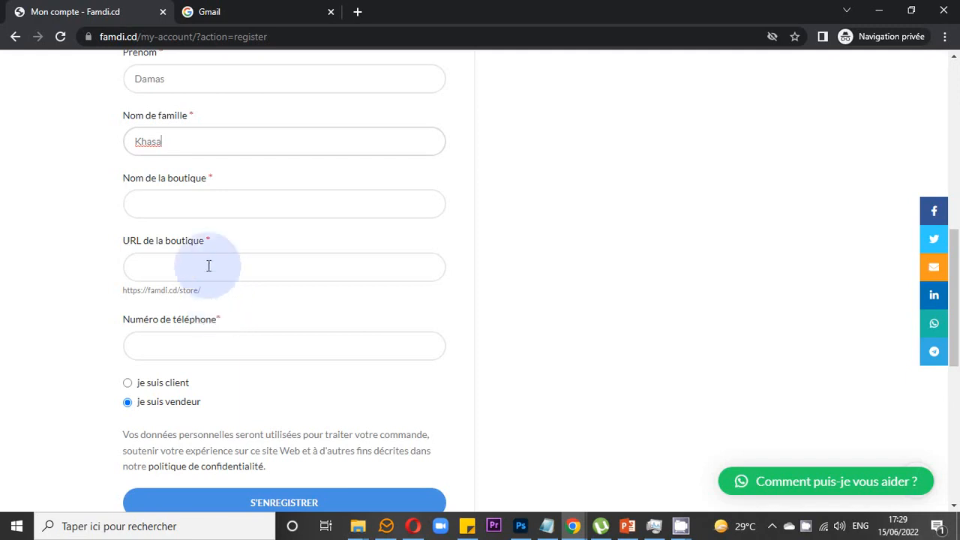
# - Enter shop name 'Beca' and shop URL 'beca', giving famdi.cd/store/beca
pyautogui.click(223, 203)
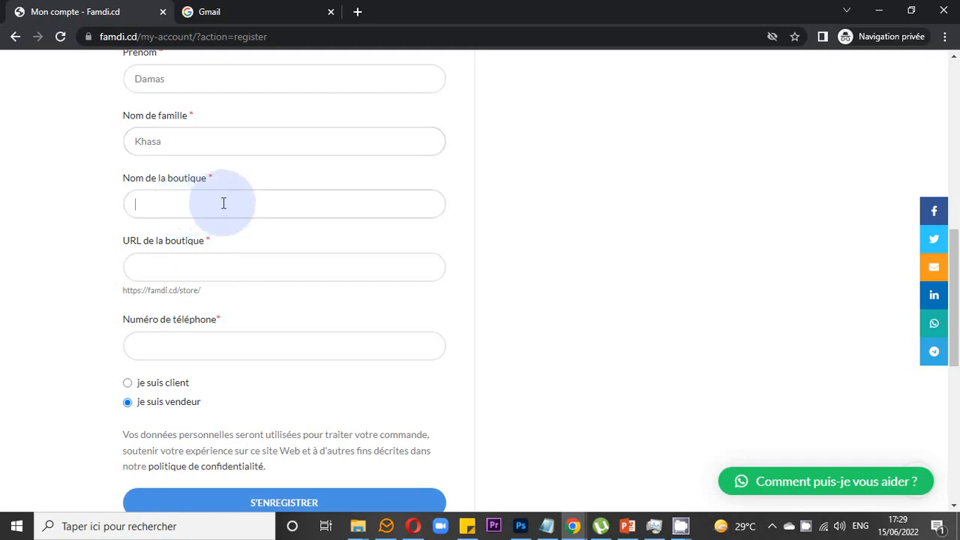
pyautogui.write('Beca')
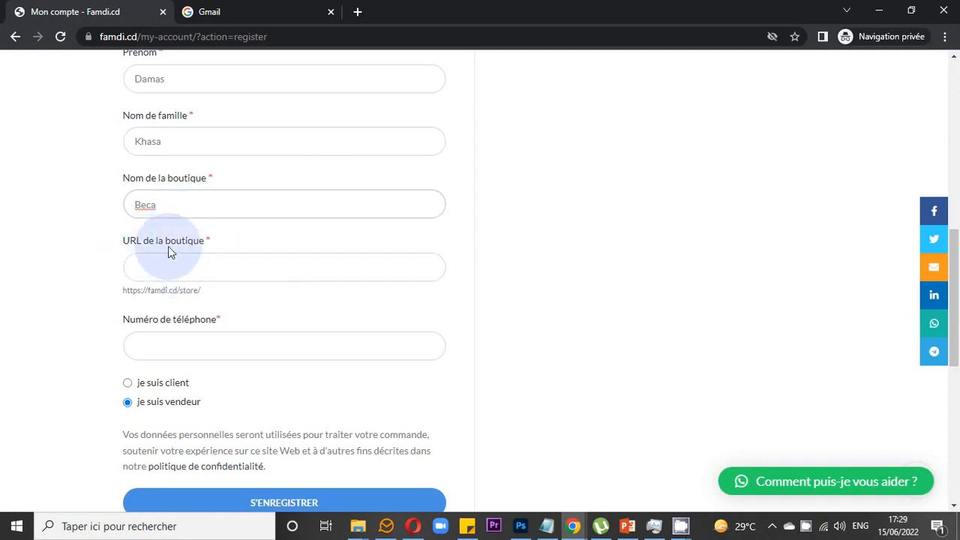
pyautogui.click(177, 267)
pyautogui.write('beca')
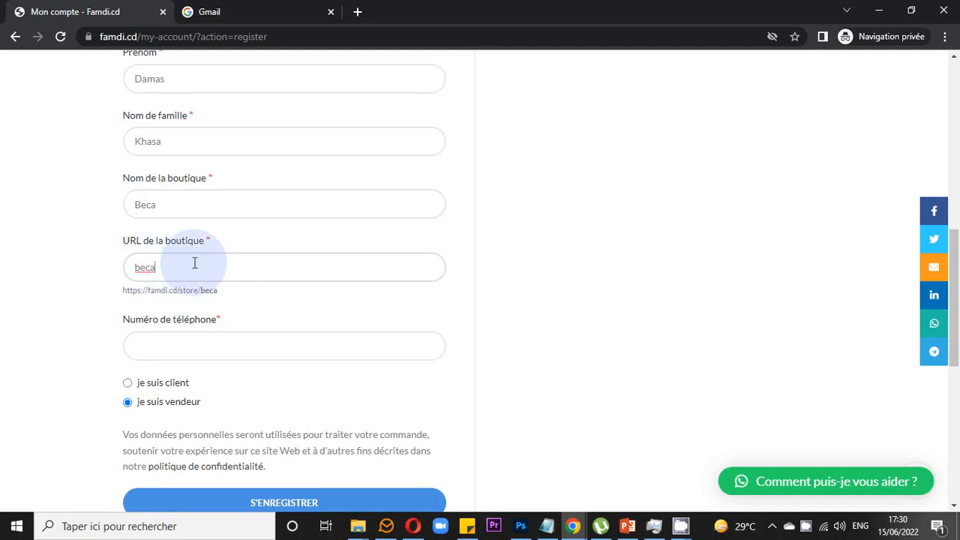
# - Trigger the availability check on the beca shop URL so it shows Disponible
pyautogui.moveTo(192, 263); pyautogui.dragTo(133, 267)
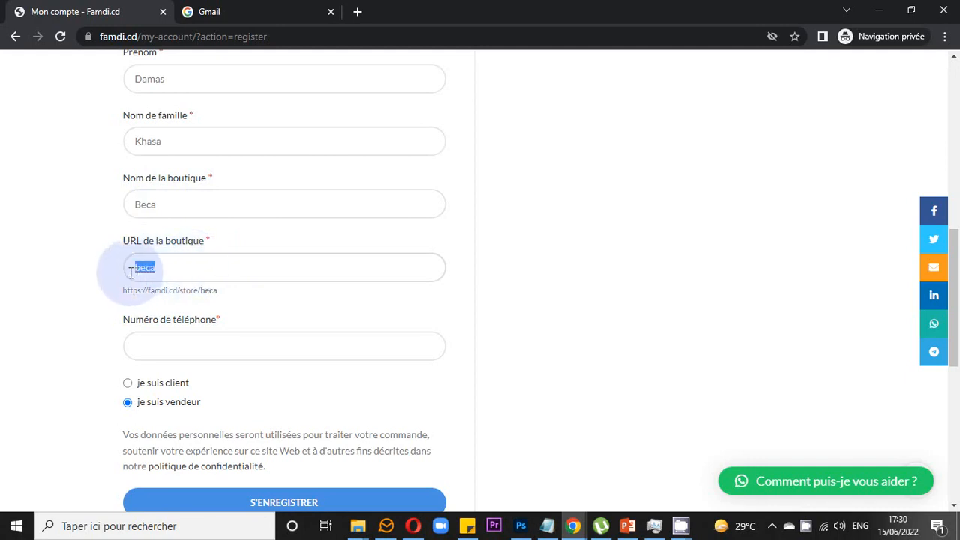
pyautogui.click(178, 268)
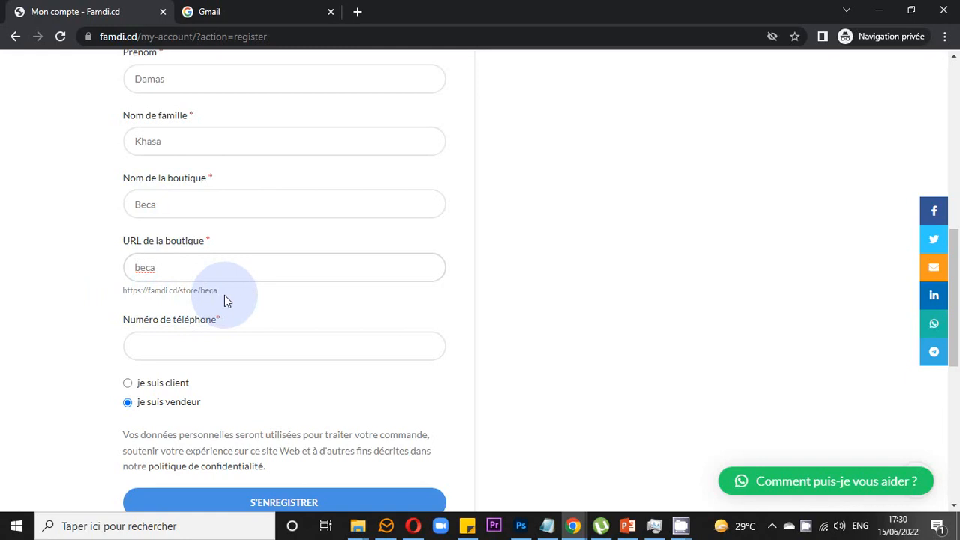
pyautogui.click(170, 341)
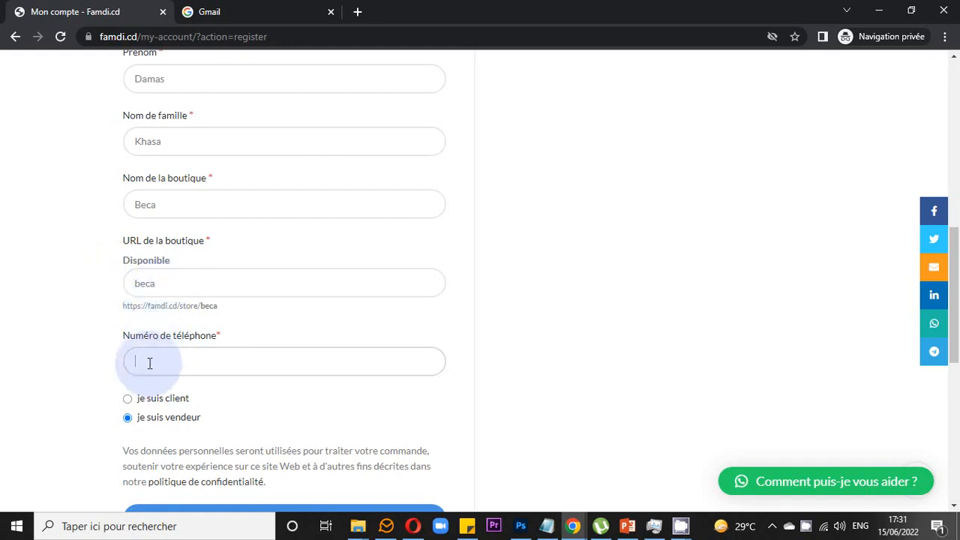
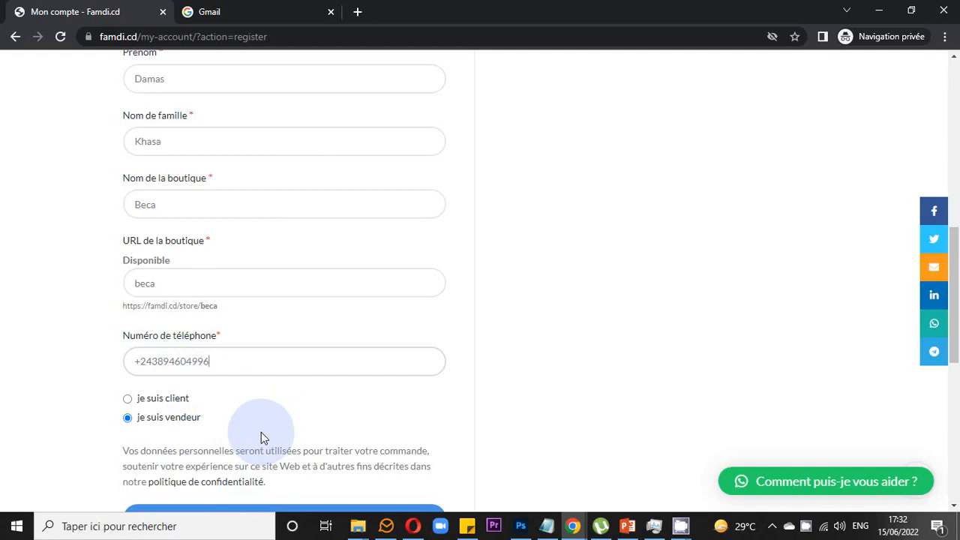
# - Enter the vendor's phone number in Numéro de téléphone and scroll down to S'ENREGISTRER
pyautogui.scroll(-1, 261, 433)
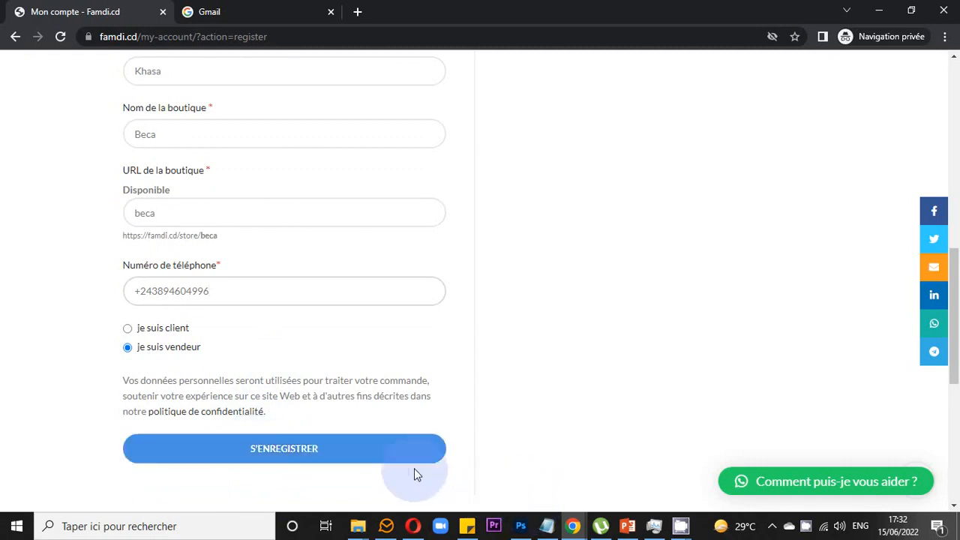
# - Submit the seller form with S'ENREGISTRER and reach the e-mail verification notice
pyautogui.click(325, 457)
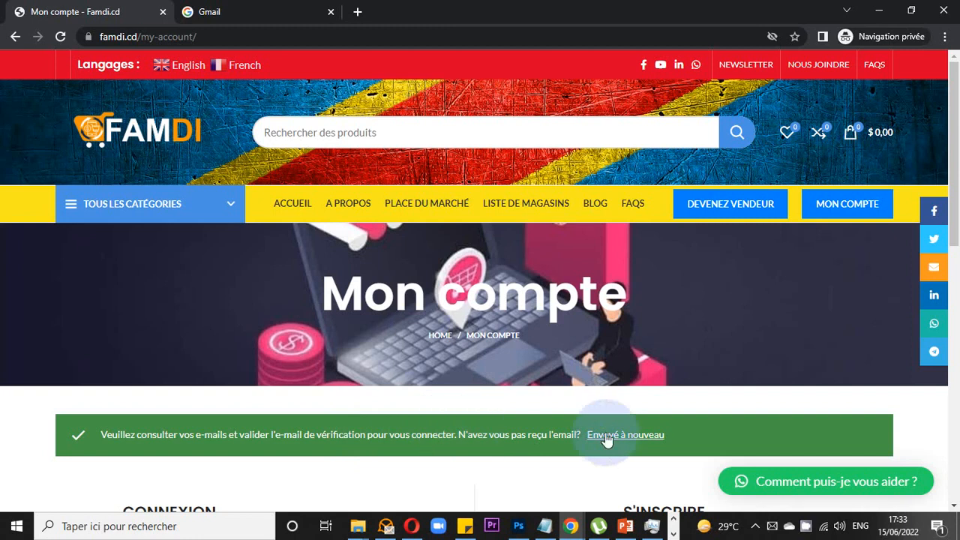
pyautogui.click(803, 527)
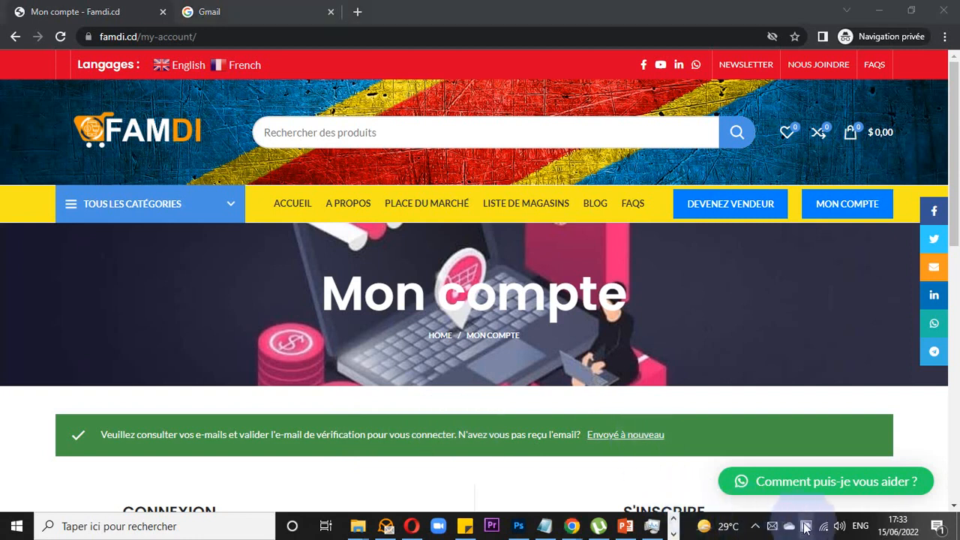
# - Switch to the Gmail tab and continue past the e-mail step of sign-in
pyautogui.click(208, 10)
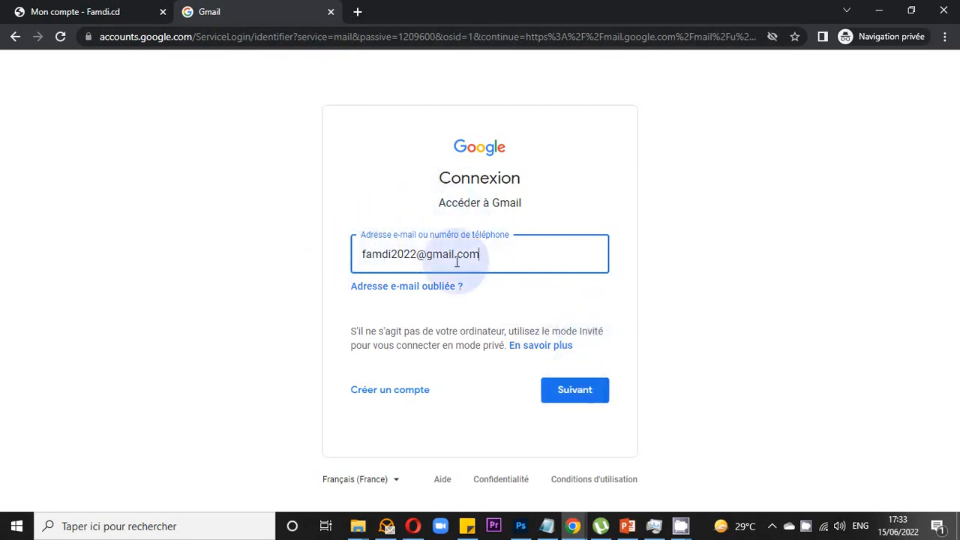
pyautogui.click(565, 399)
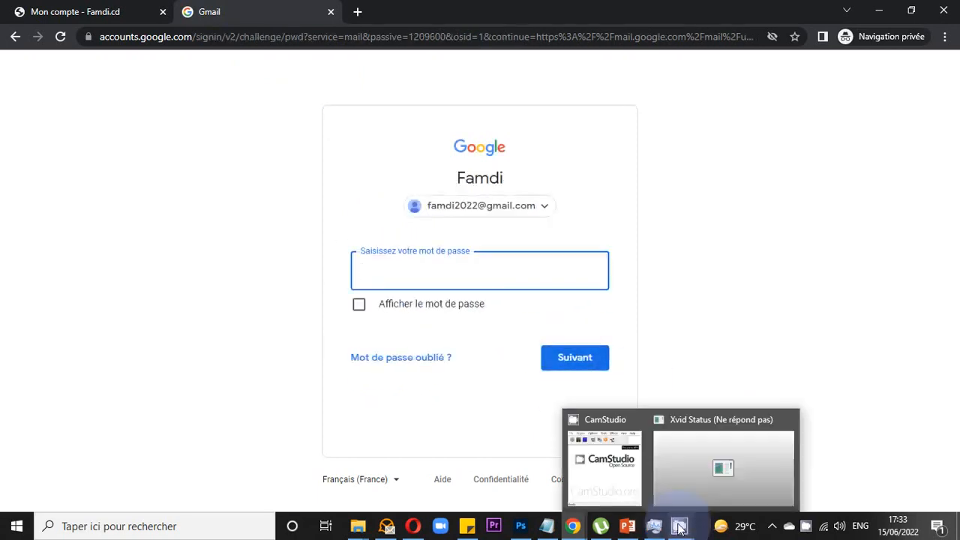
pyautogui.click(804, 527)
pyautogui.click(909, 498)
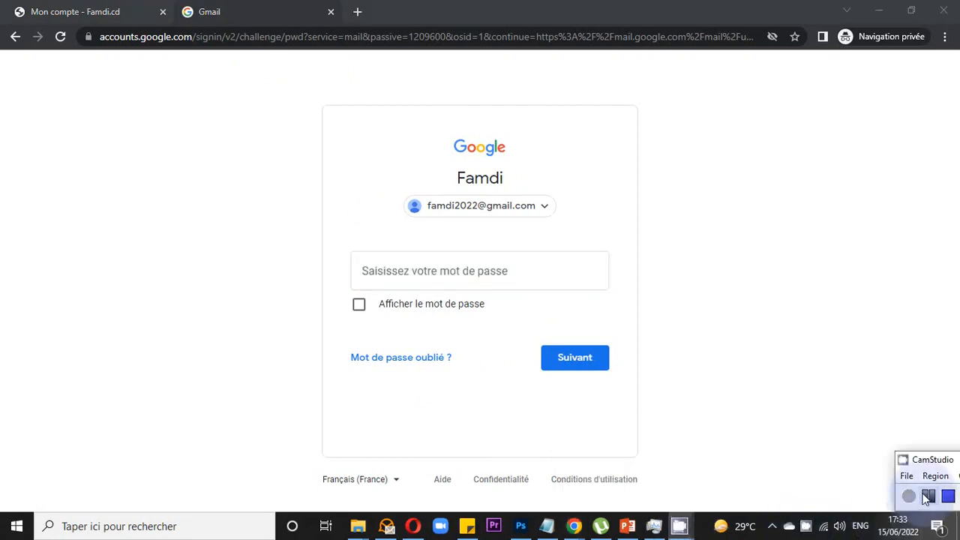
# - Paste the saved password and sign in to open the Gmail inbox
pyautogui.click(472, 278)
pyautogui.rightClick(470, 277)
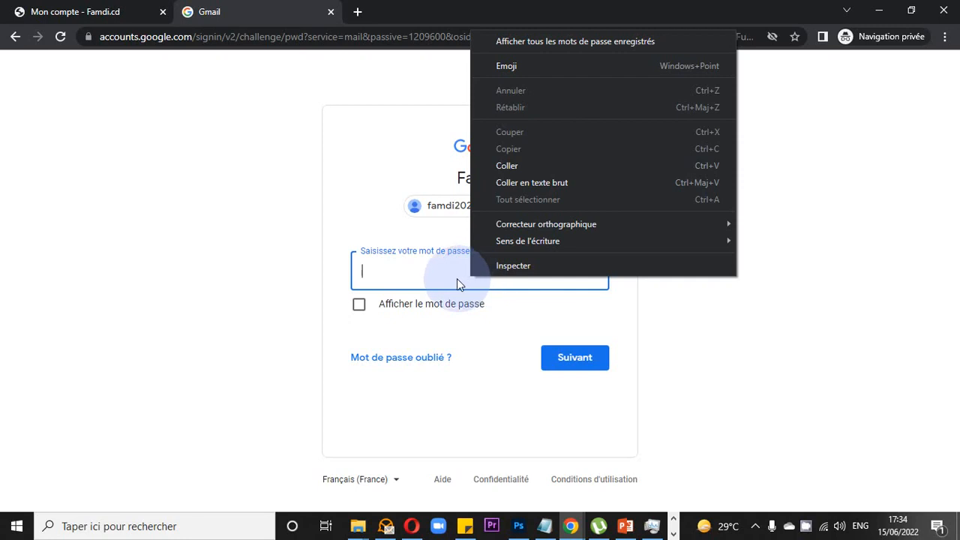
pyautogui.click(510, 166)
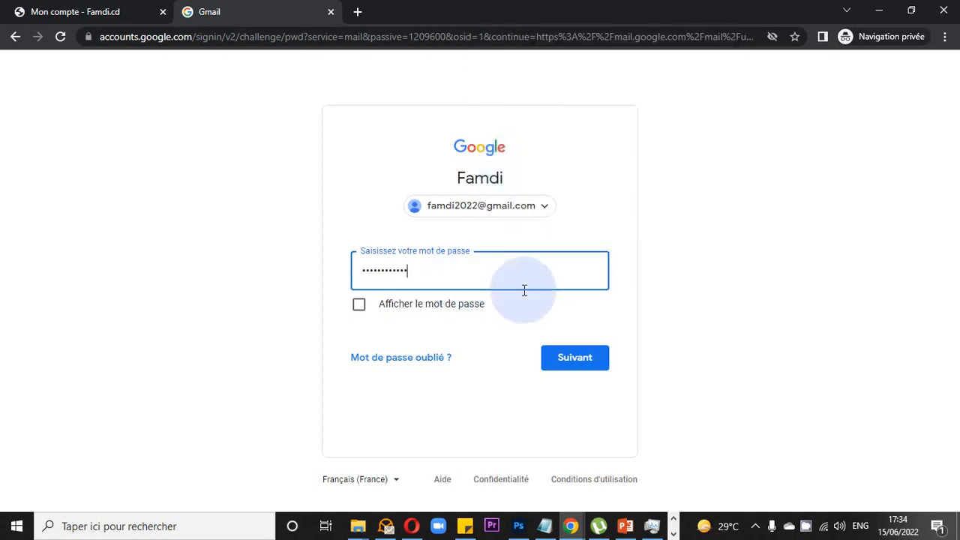
pyautogui.click(571, 357)
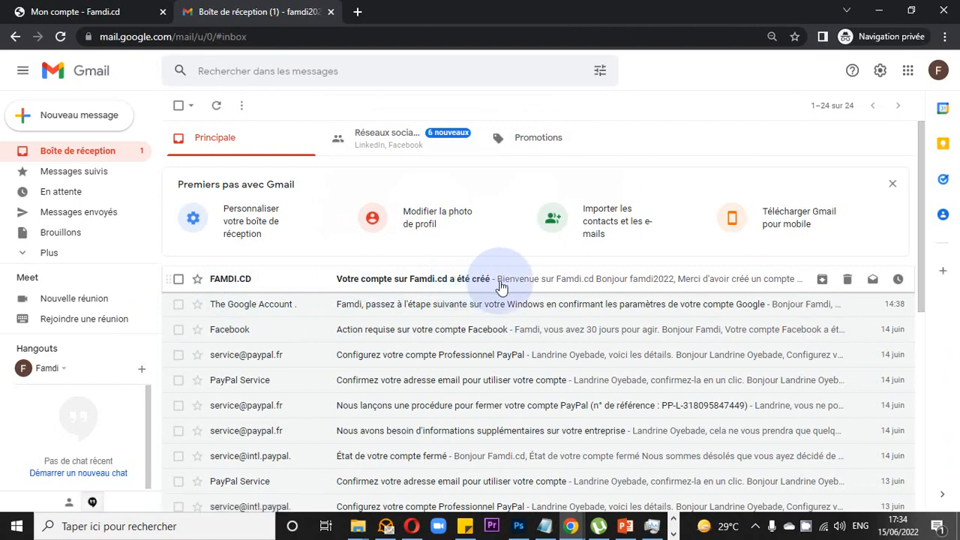
# - Open the Famdi.cd welcome e-mail and follow its 'cliquer ici' verification link
pyautogui.click(264, 282)
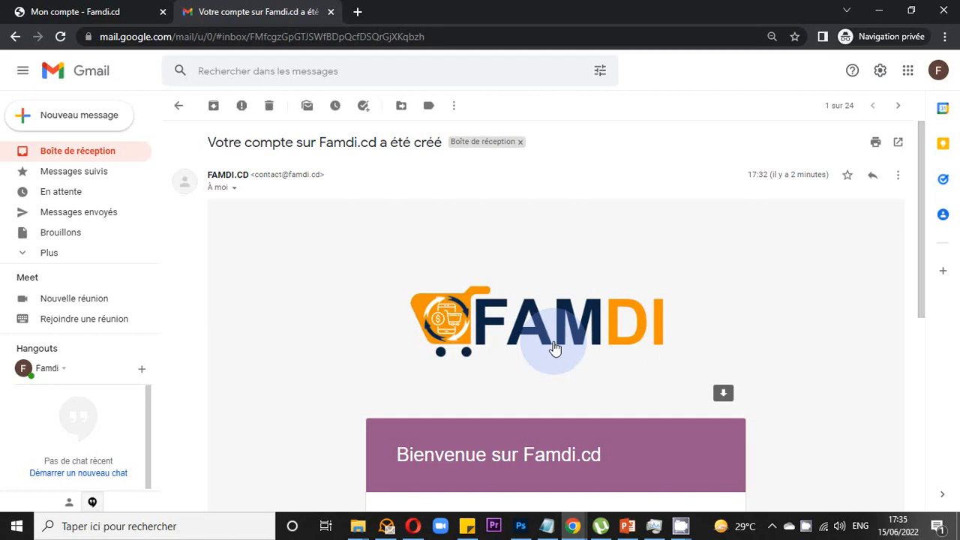
pyautogui.scroll(-4, 555, 347)
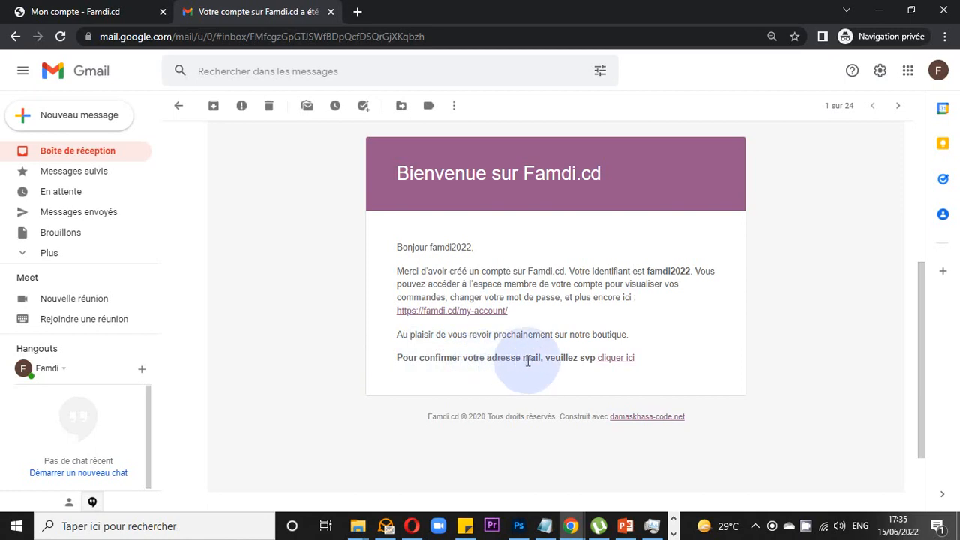
pyautogui.click(633, 360)
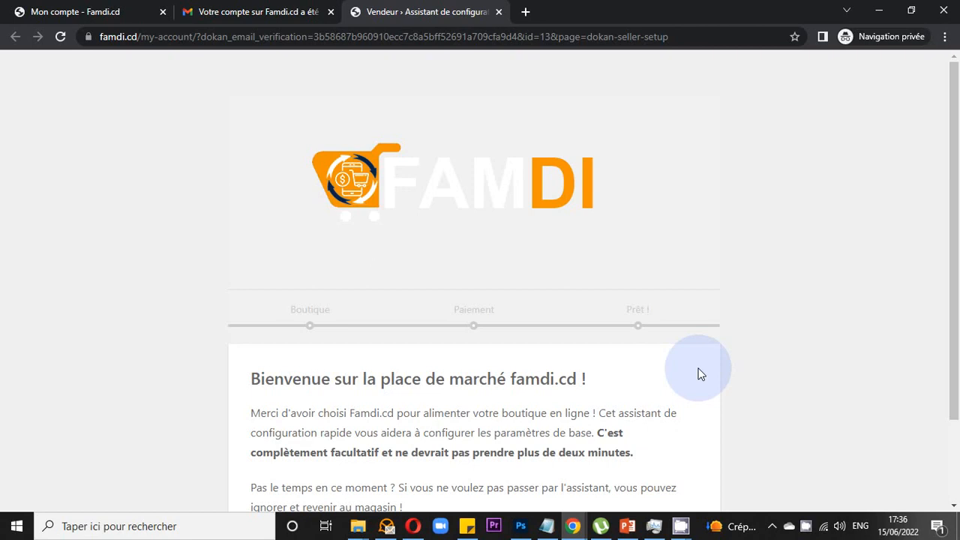
pyautogui.scroll(-1, 698, 374)
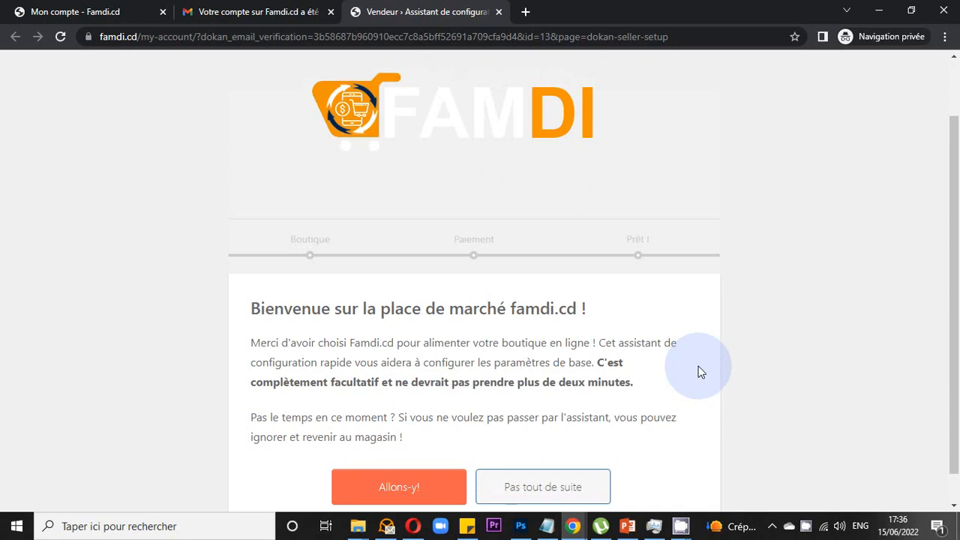
pyautogui.scroll(-1, 697, 371)
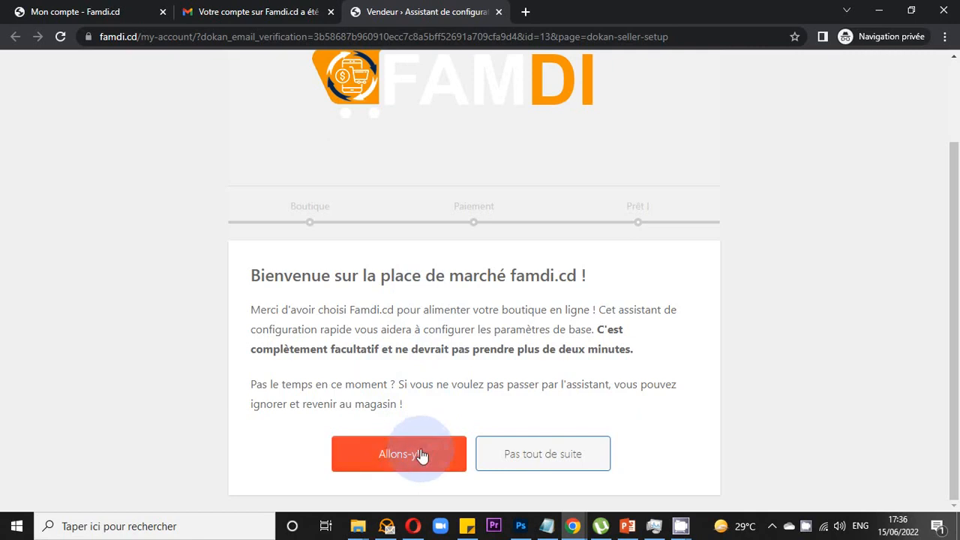
# - Start the store setup wizard with 'Allons-y!' and change products per page from 12 to 20
pyautogui.click(399, 458)
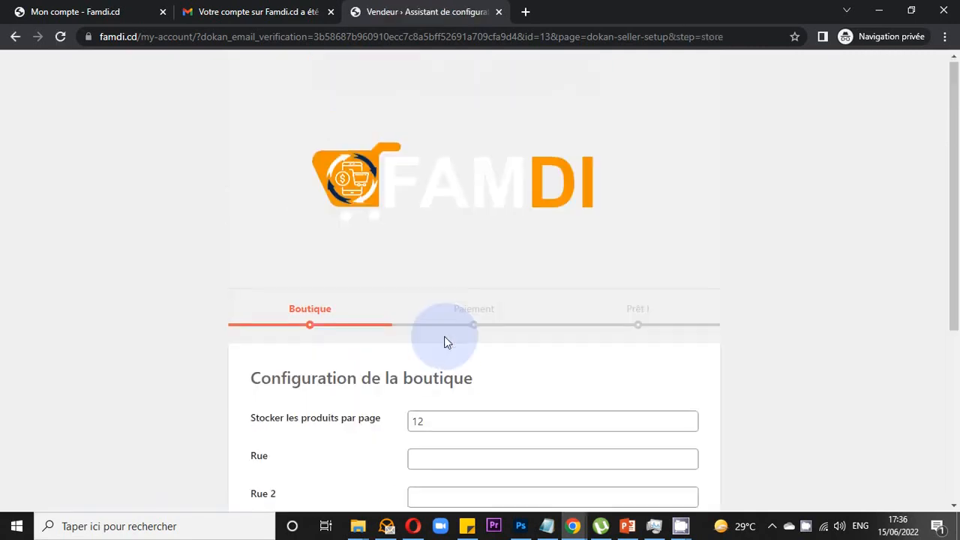
pyautogui.scroll(-3, 444, 342)
pyautogui.scroll(-1, 444, 342)
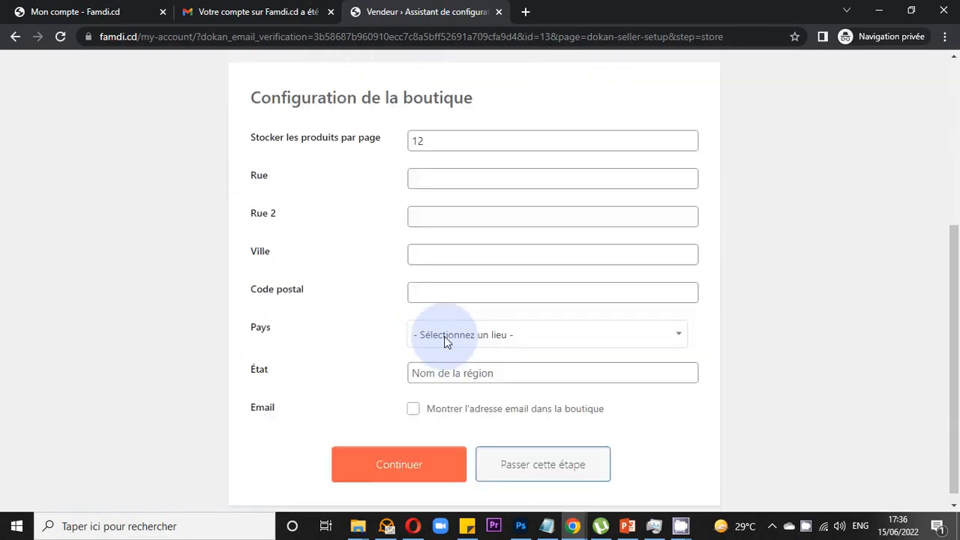
pyautogui.scroll(1, 446, 343)
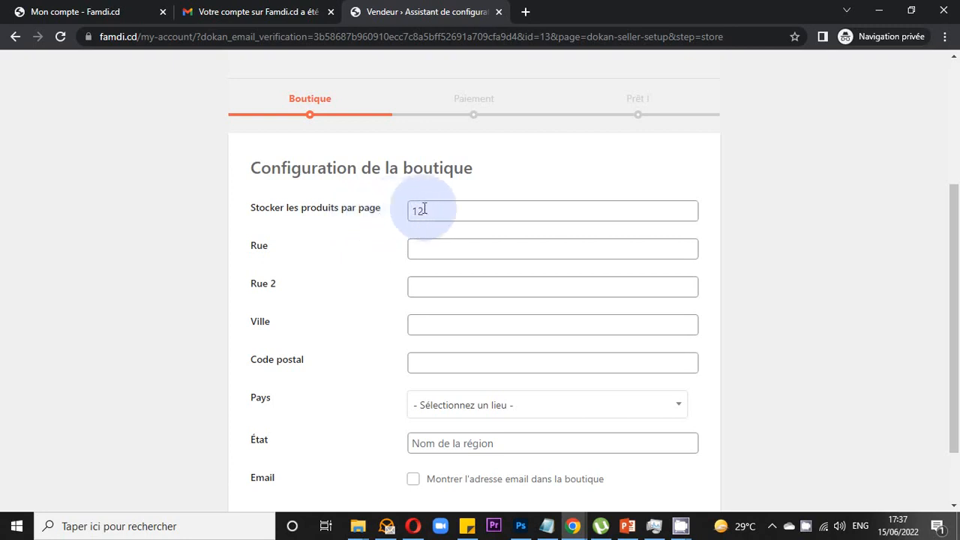
pyautogui.moveTo(434, 211); pyautogui.dragTo(405, 215)
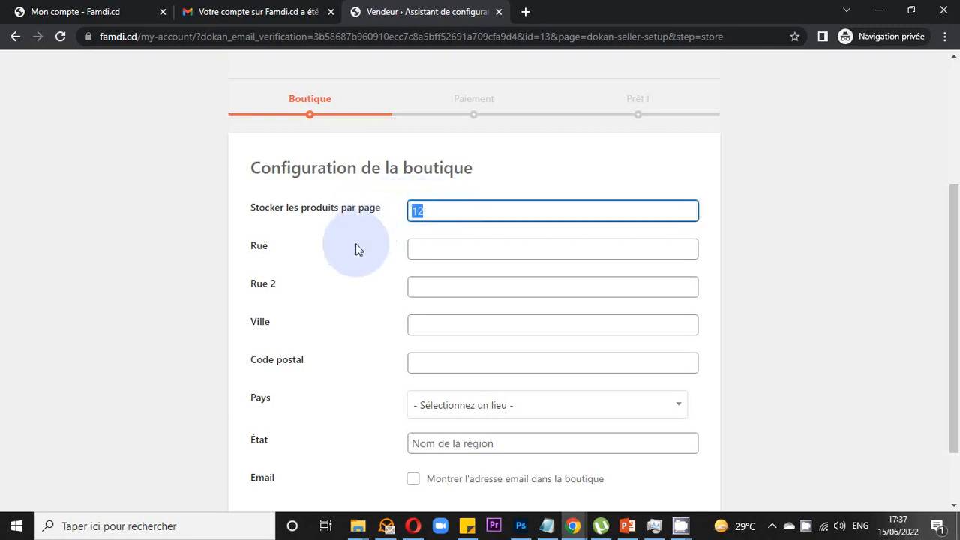
pyautogui.write('20')
pyautogui.click(454, 252)
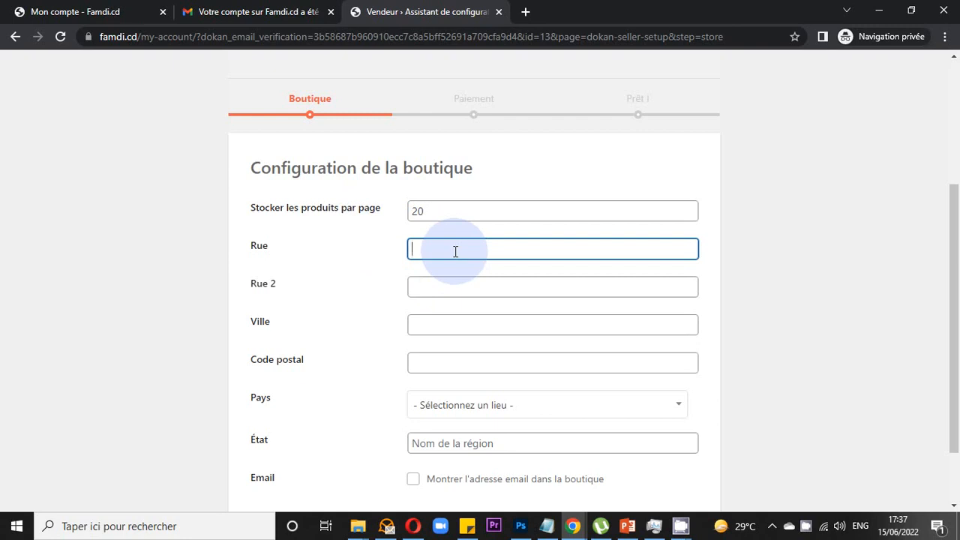
pyautogui.click(452, 251)
pyautogui.write('s')
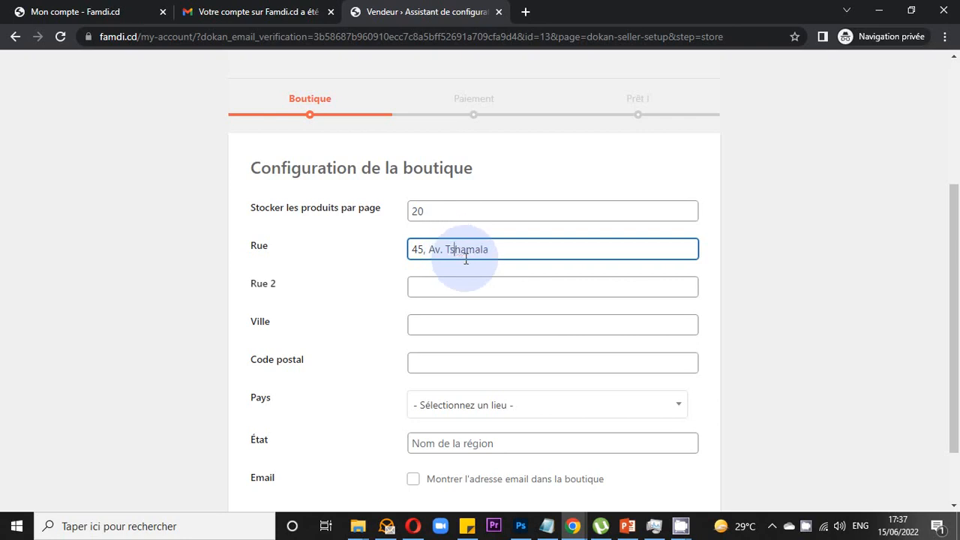
pyautogui.click(536, 257)
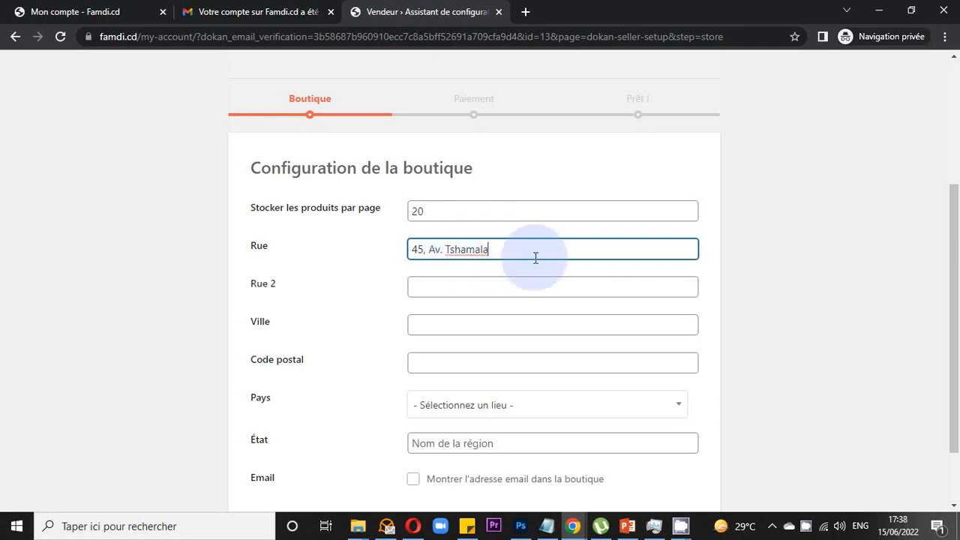
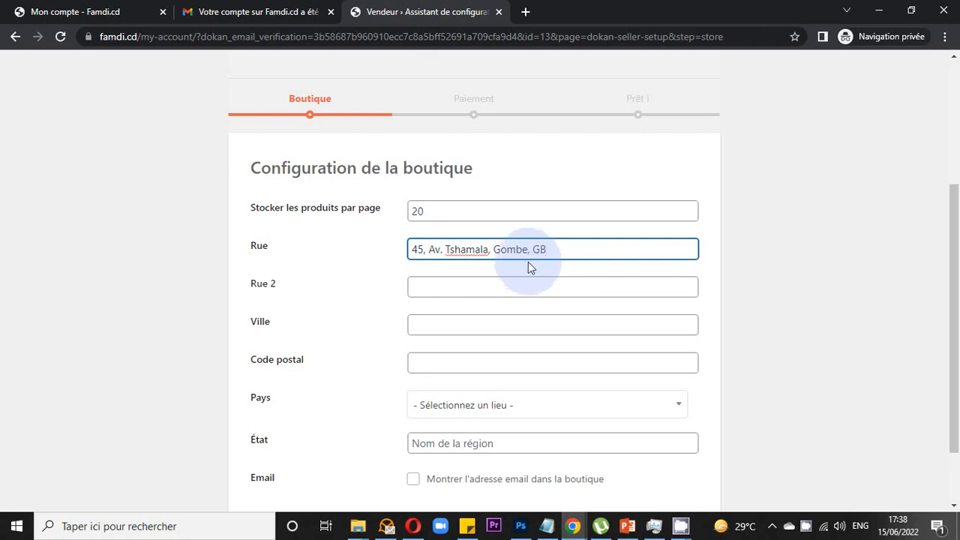
# - Prefix the commune and quarter in the Rue address with 'C/' and 'Q/'
pyautogui.click(493, 250)
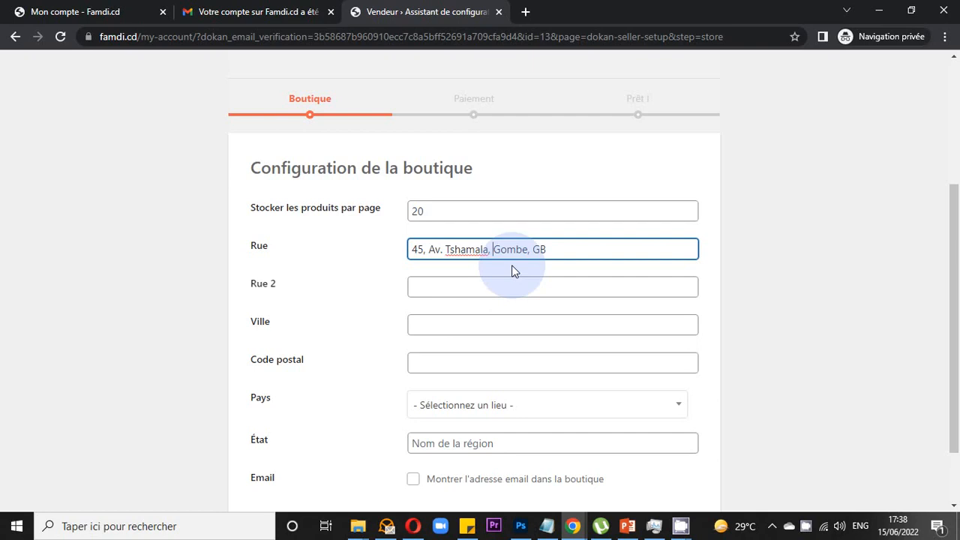
pyautogui.write('C')
pyautogui.write('/')
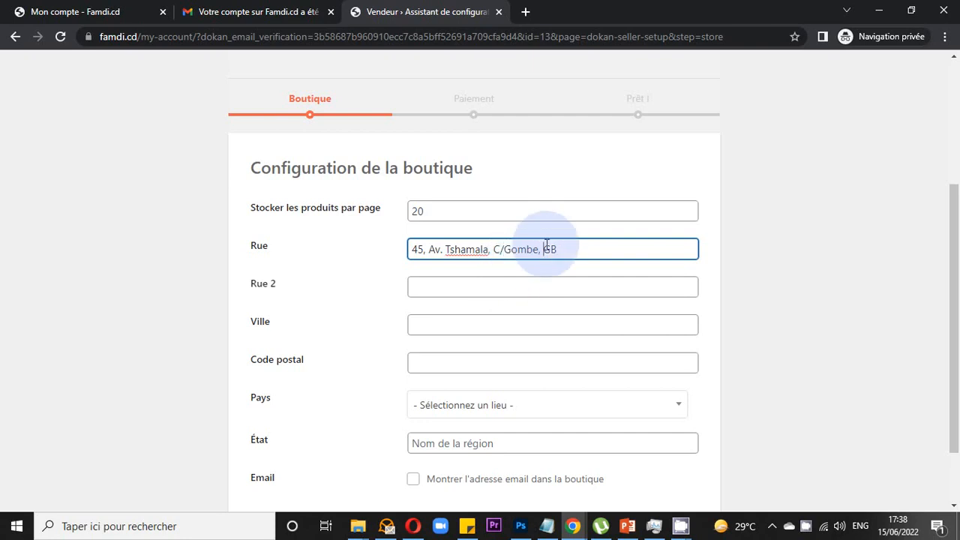
pyautogui.write('C/')
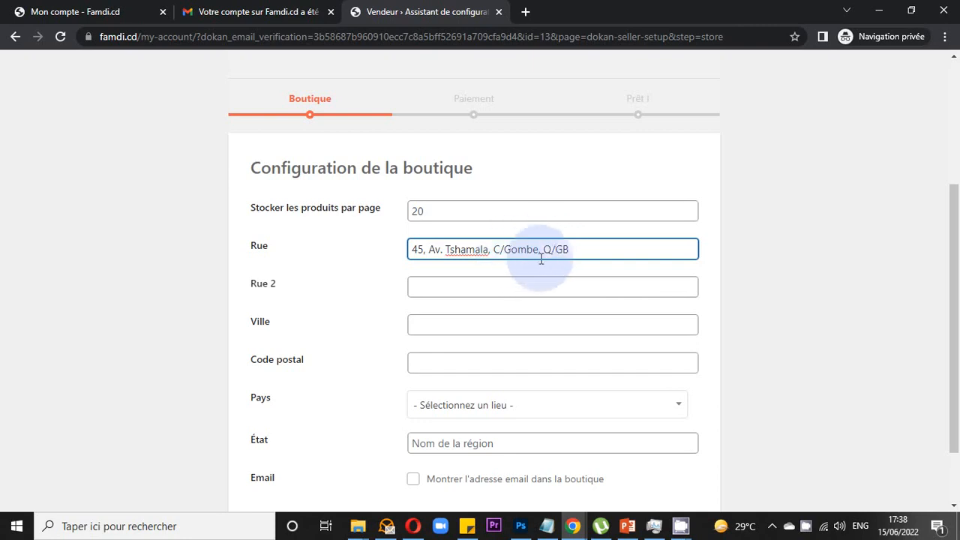
pyautogui.click(508, 292)
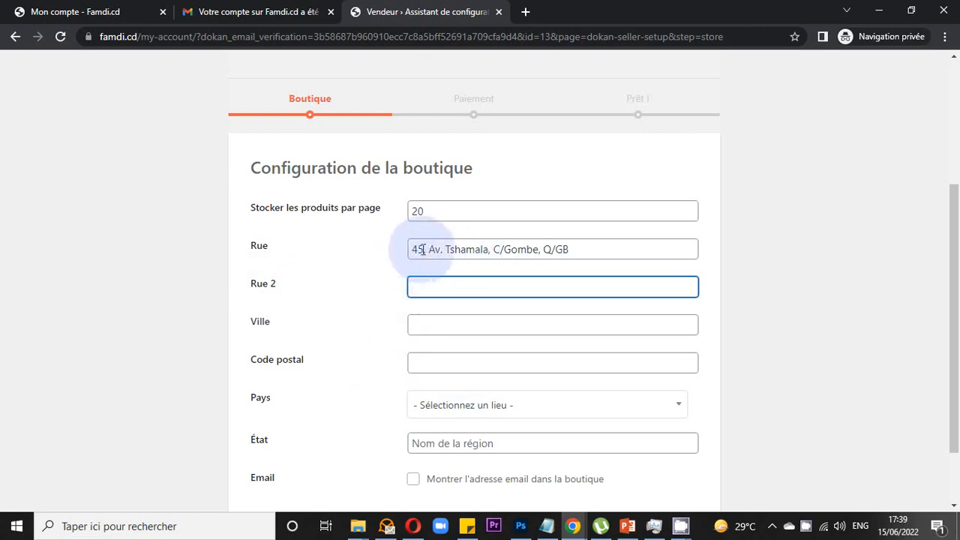
# - Fill in the city as Kinshasa and the postal code as 00243
pyautogui.click(434, 323)
pyautogui.write('k')
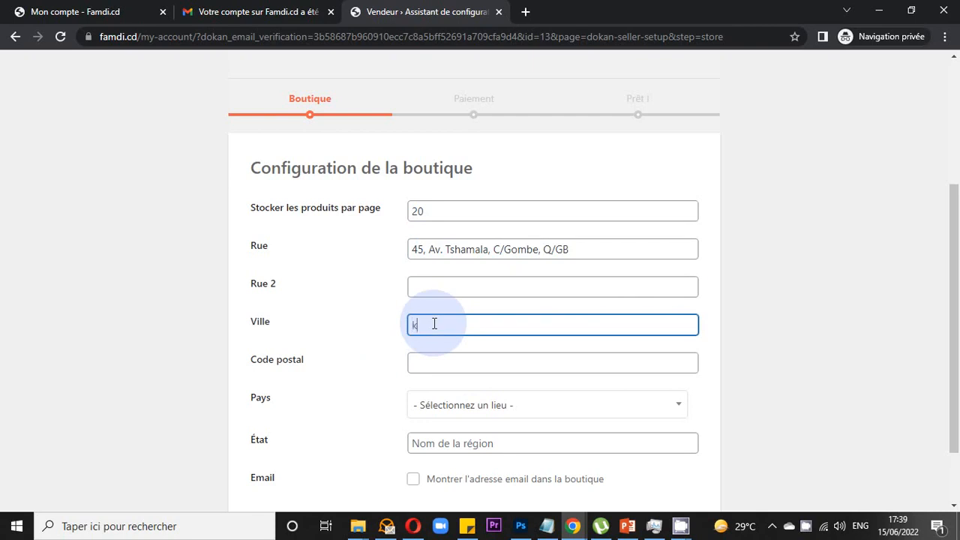
pyautogui.press('BackSpace')
pyautogui.write('Kinshasa')
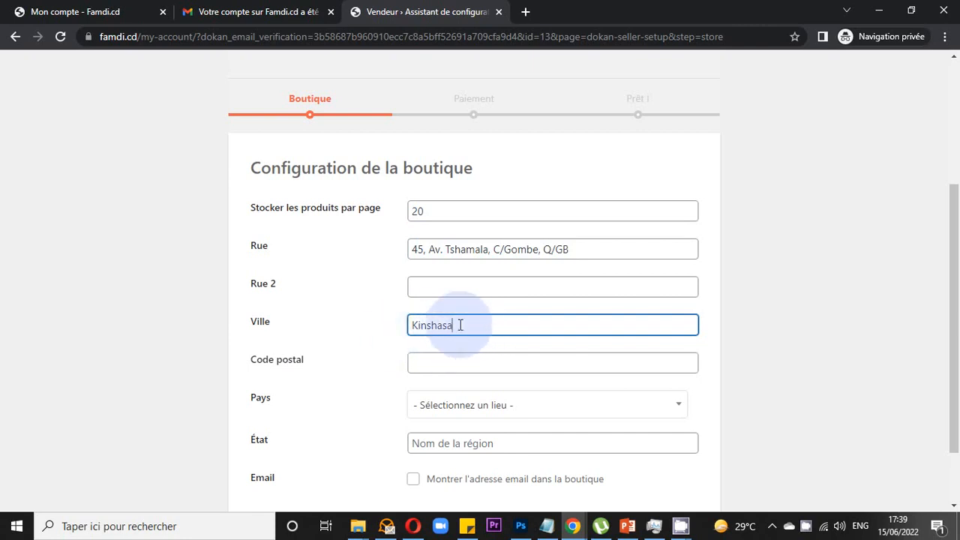
pyautogui.click(438, 365)
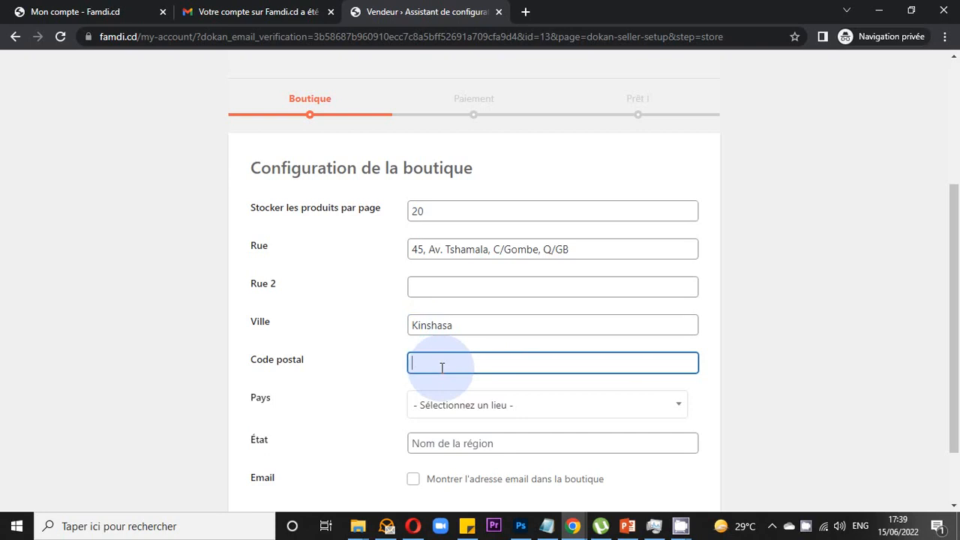
pyautogui.write('00243')
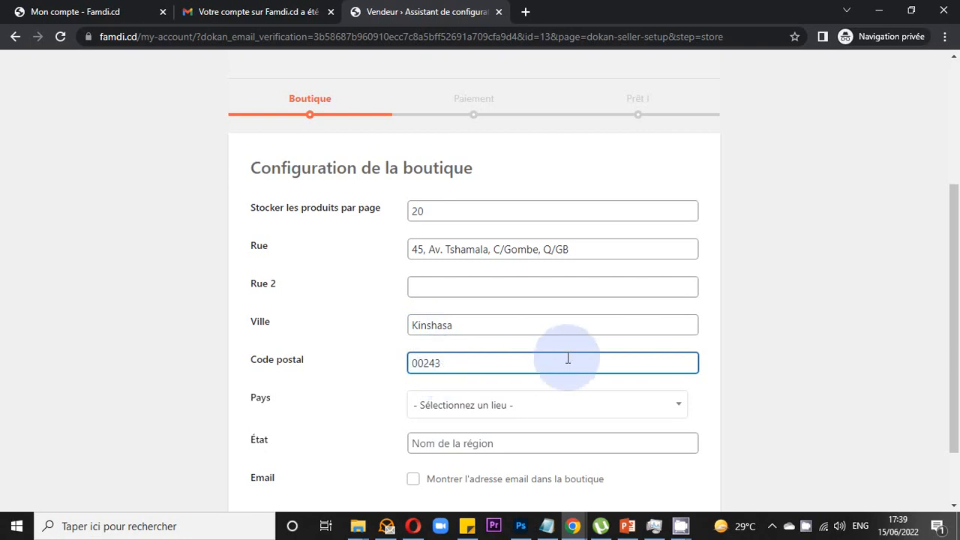
# - Search the Pays list for 'congo' and choose Congo (Kinshasa)
pyautogui.scroll(-1, 569, 352)
pyautogui.click(504, 330)
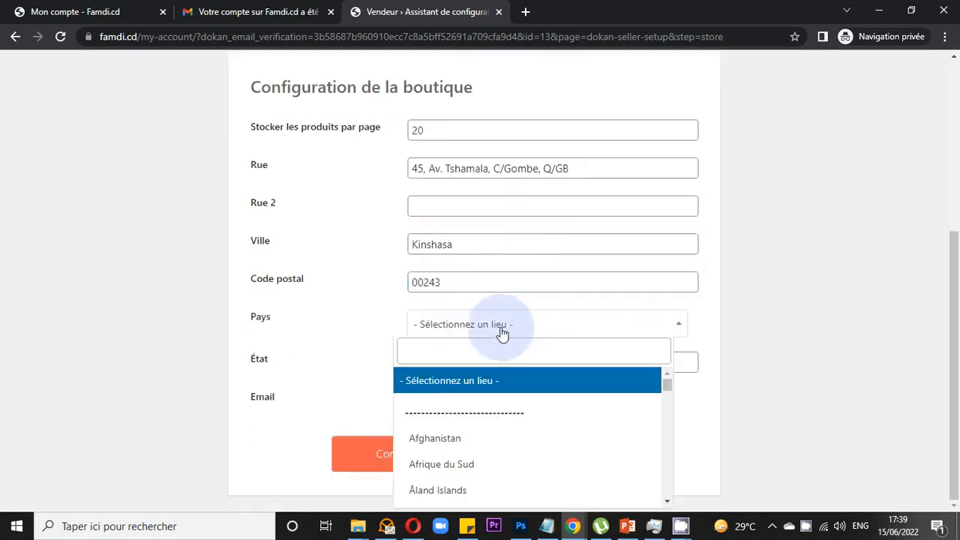
pyautogui.click(468, 352)
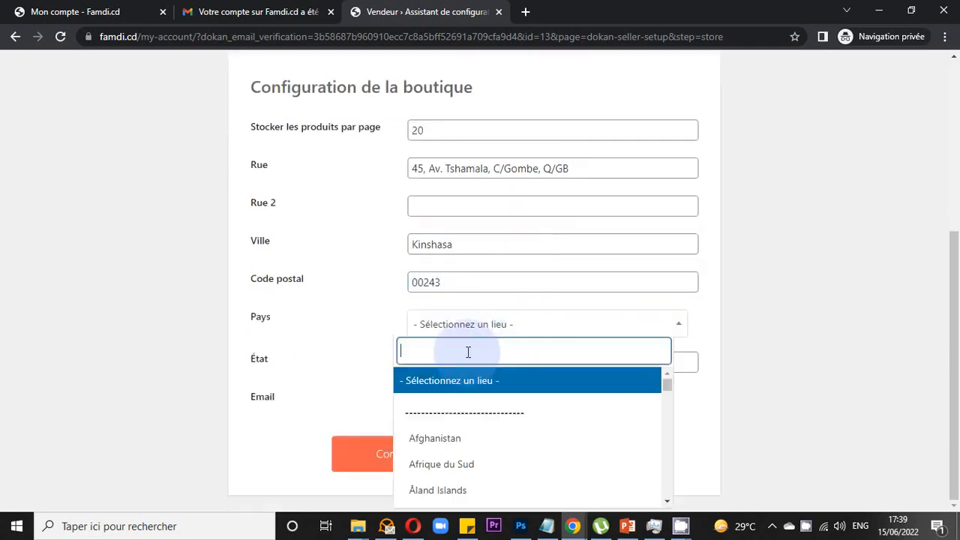
pyautogui.write('congo')
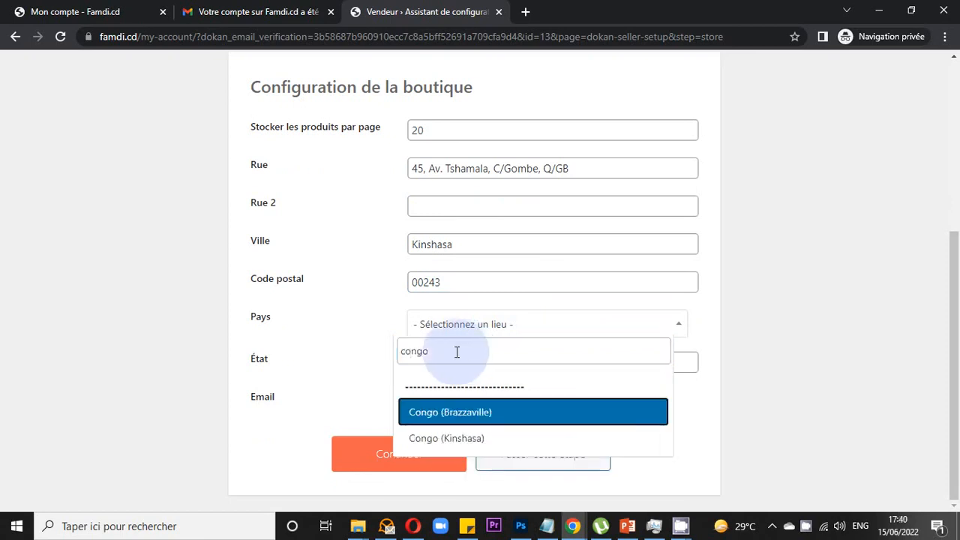
pyautogui.click(438, 443)
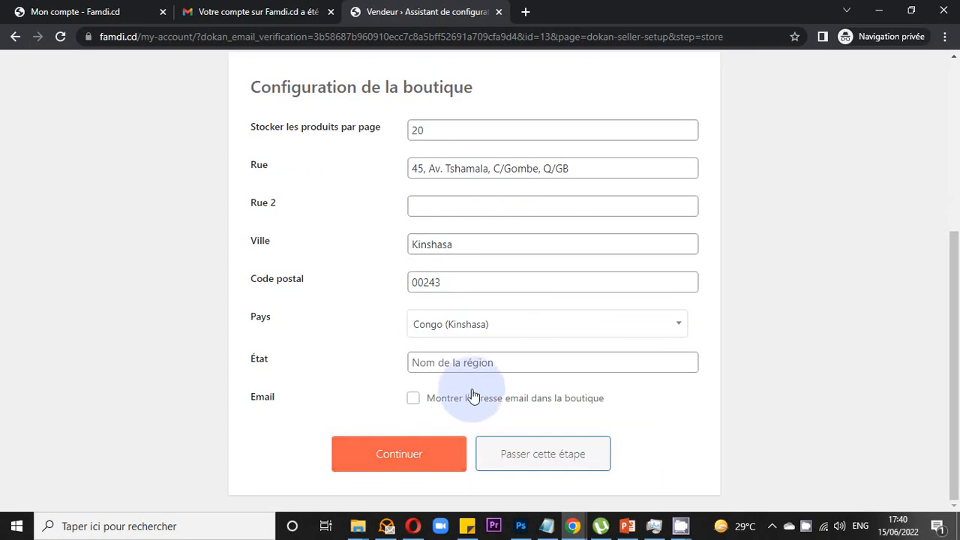
# - Enter 'Kinshasa, R.D. Congo' as the region, show the email on the store, and continue
pyautogui.click(477, 363)
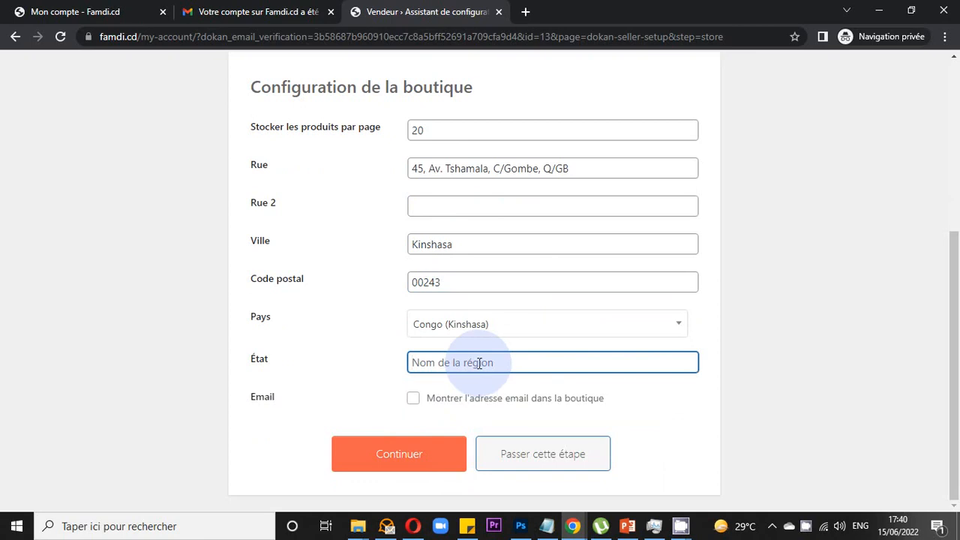
pyautogui.write('Kinshasa, R.D.')
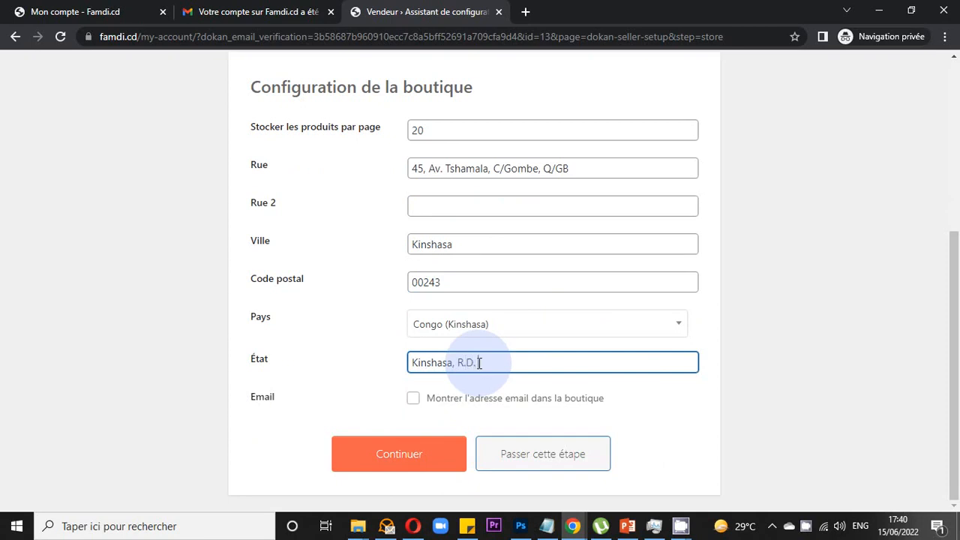
pyautogui.write(' Congo')
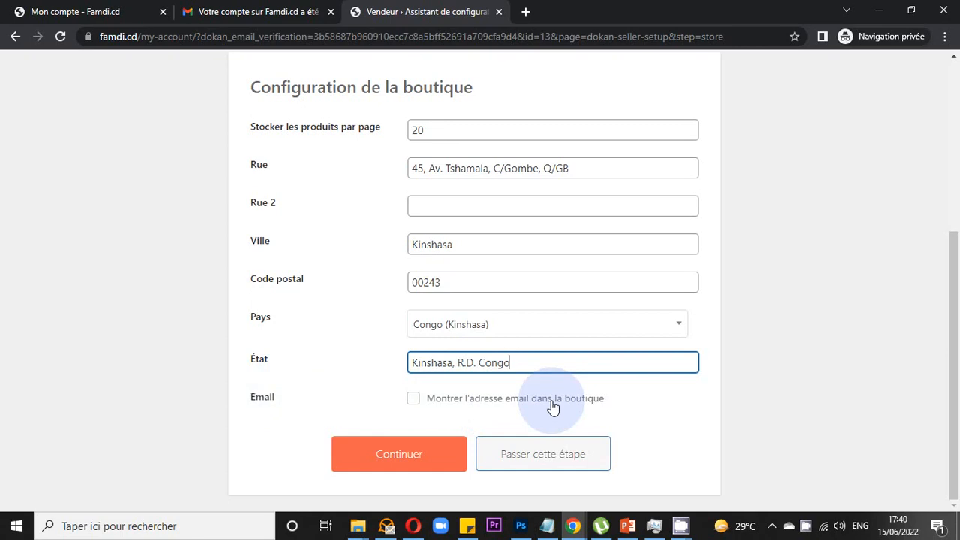
pyautogui.click(414, 402)
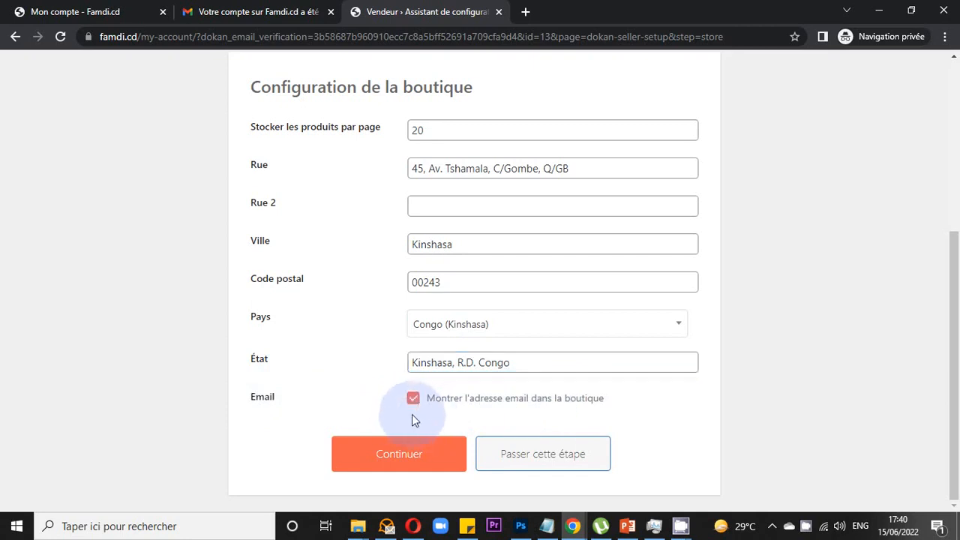
pyautogui.click(405, 454)
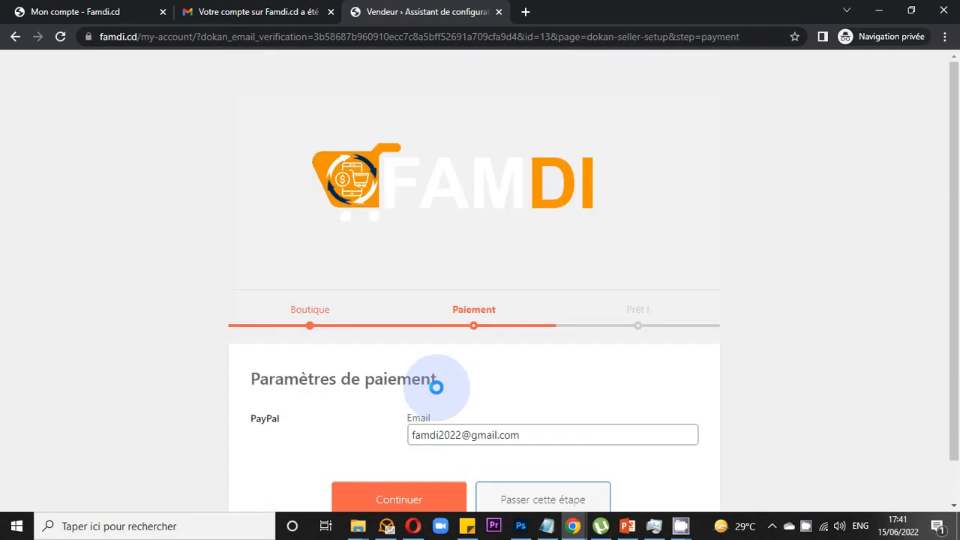
# - Keep the existing PayPal email unchanged and continue to the Prêt step
pyautogui.scroll(-1, 436, 387)
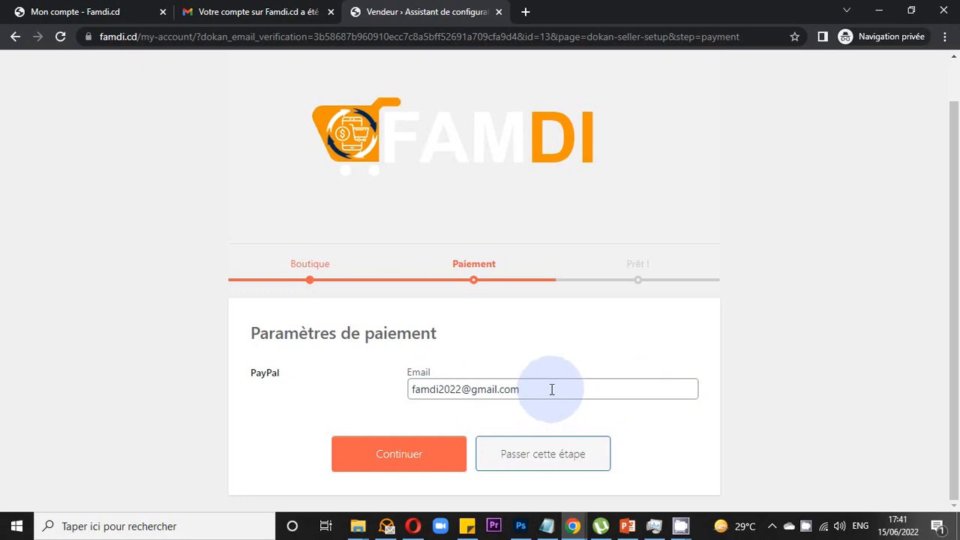
pyautogui.moveTo(551, 389); pyautogui.dragTo(392, 388)
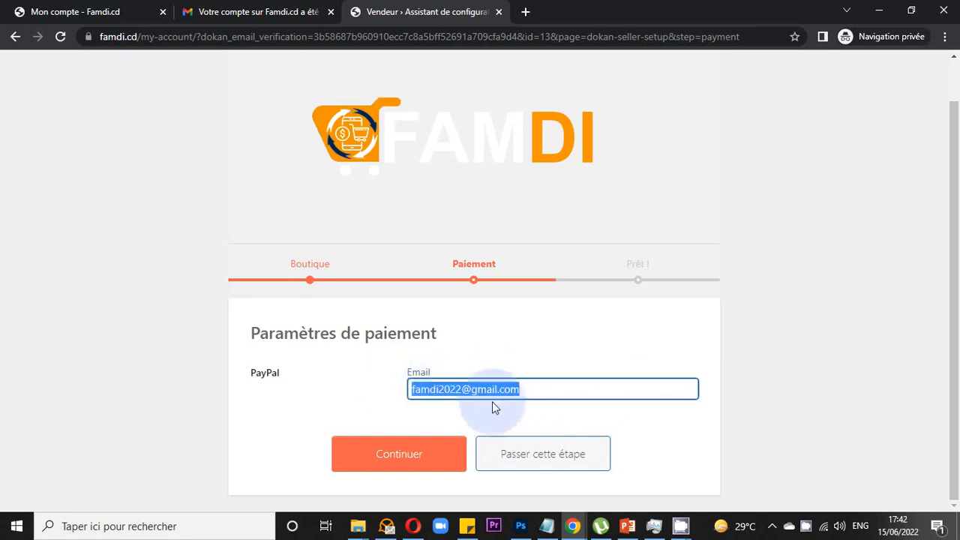
pyautogui.click(540, 390)
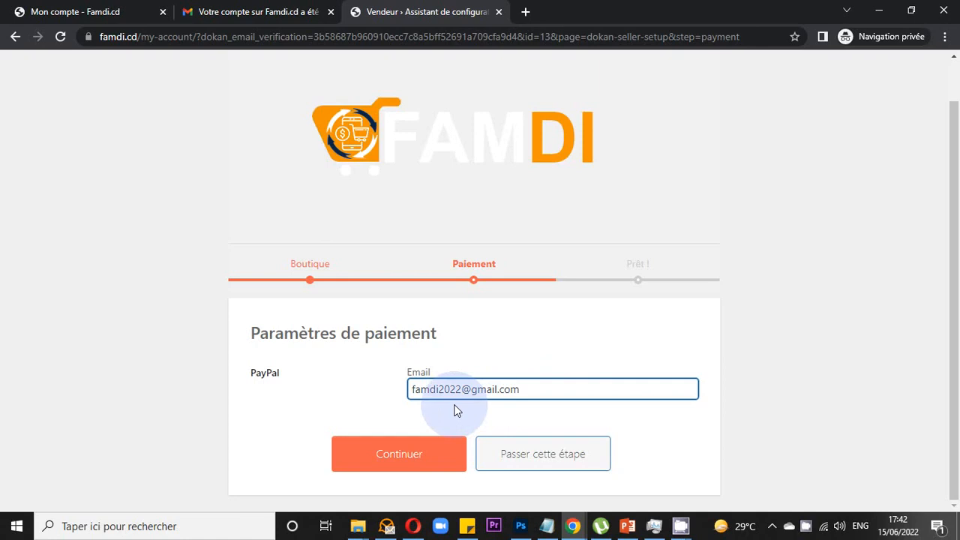
pyautogui.click(418, 463)
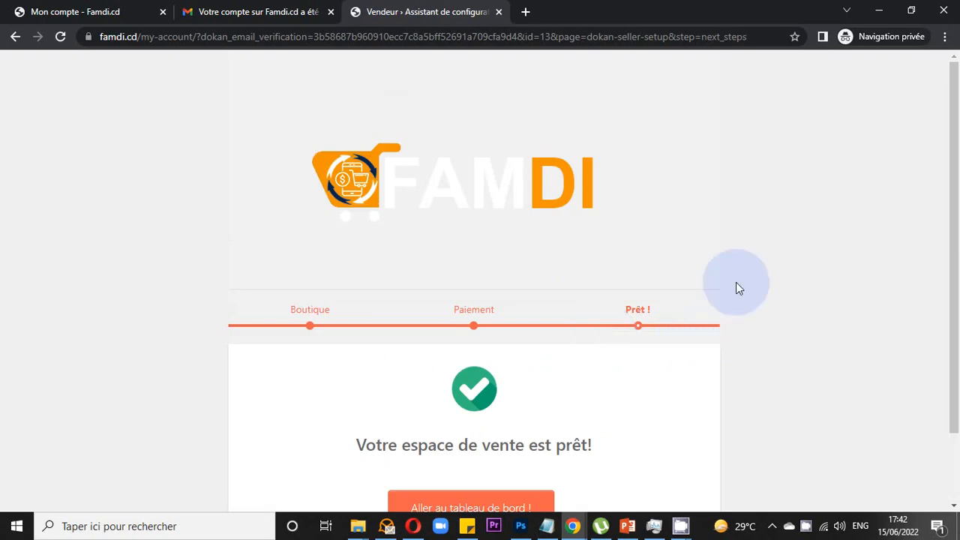
# - Go to the vendor dashboard via 'Aller au tableau de bord !'
pyautogui.scroll(-1, 736, 283)
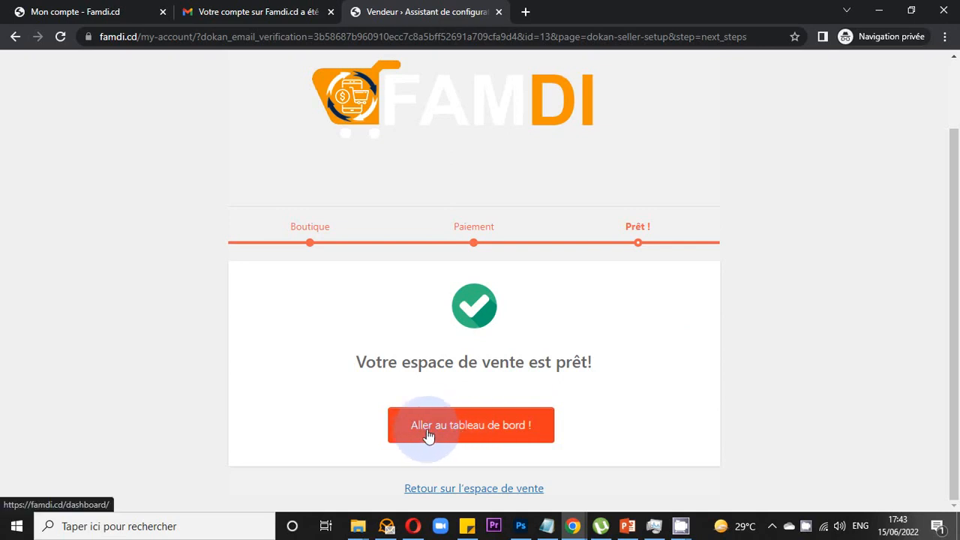
pyautogui.click(479, 432)
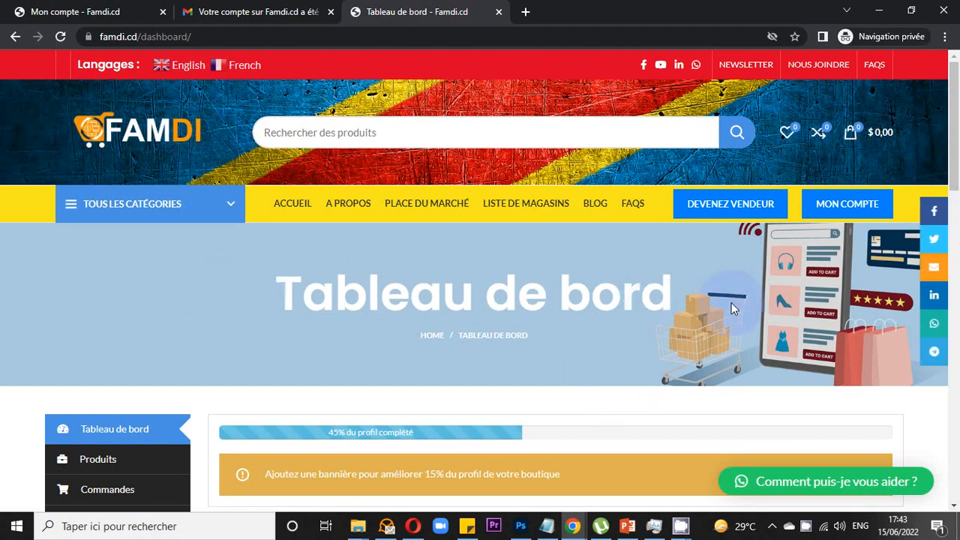
# - Open Réglages from the dashboard sidebar to view the store settings
pyautogui.scroll(-5, 731, 301)
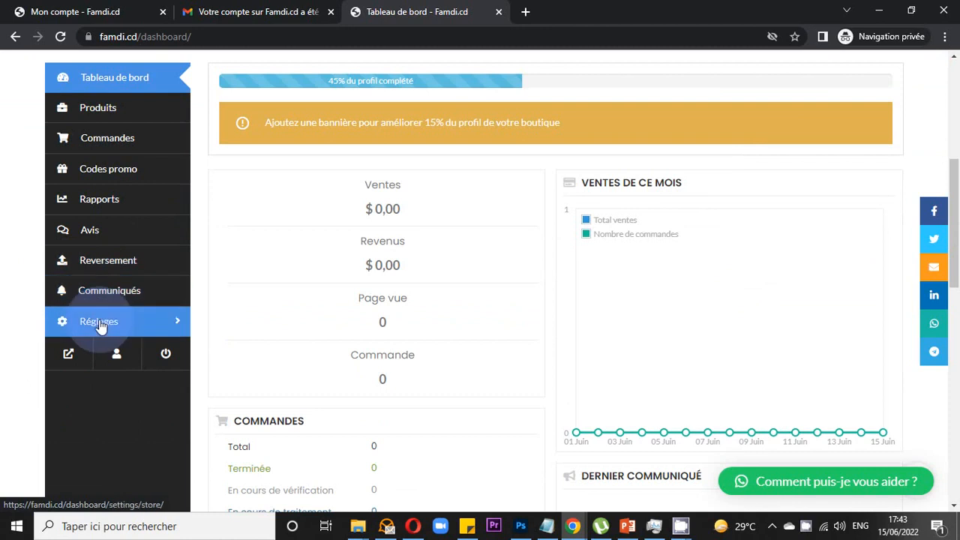
pyautogui.click(97, 292)
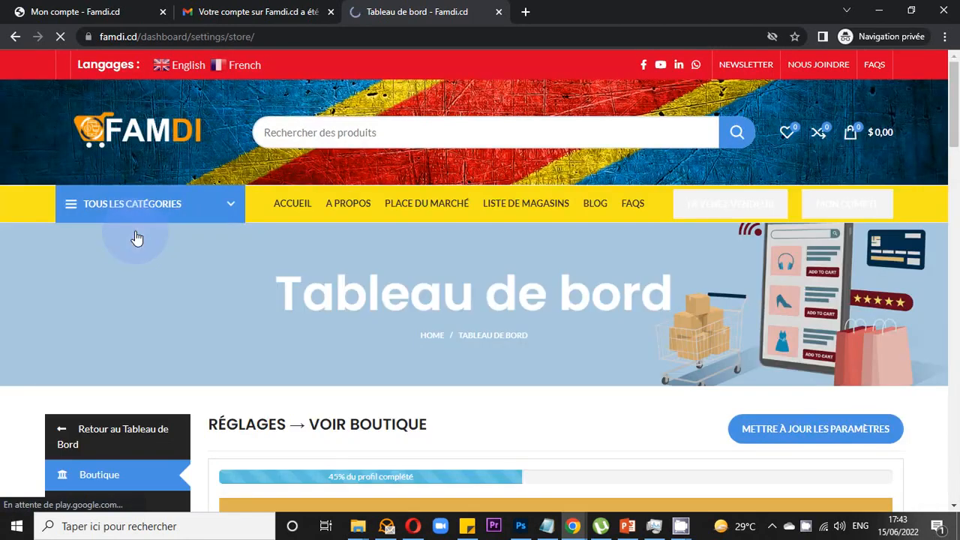
# - Return to the main dashboard via 'Retour au Tableau de Bord' in the sidebar
pyautogui.scroll(-3, 134, 247)
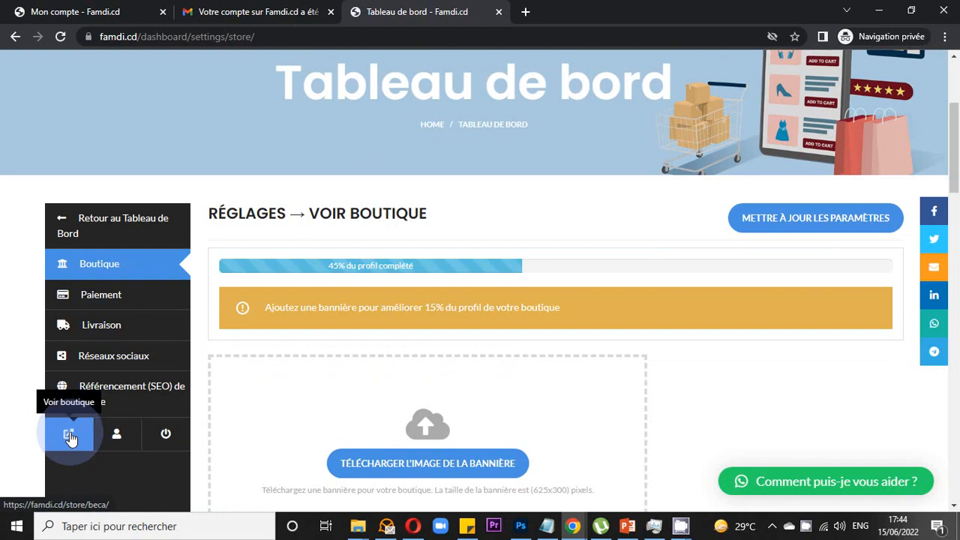
pyautogui.click(115, 225)
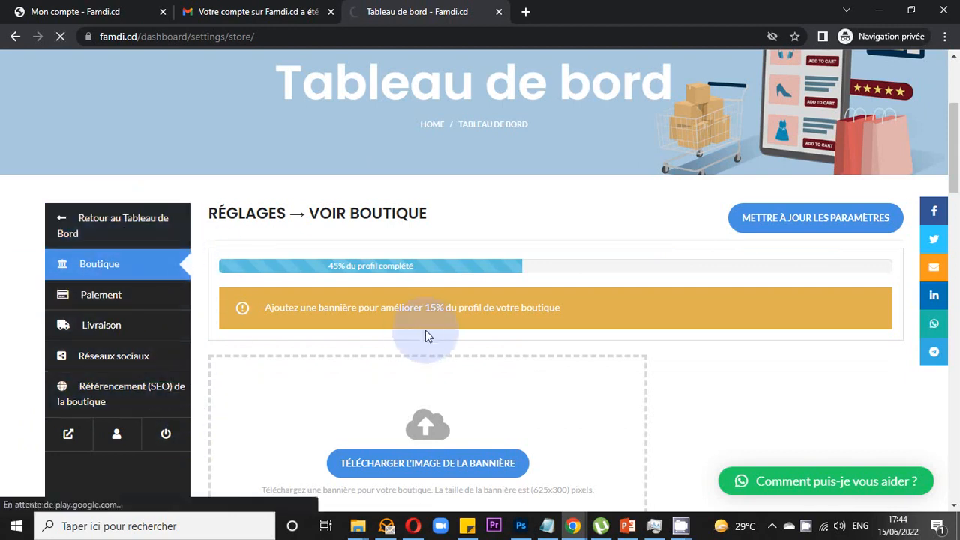